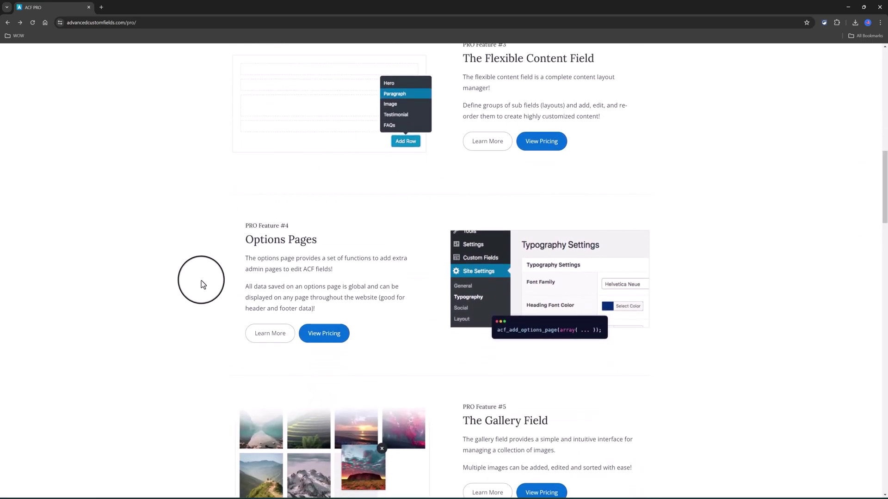
# Read the ACF Options Page documentation from its overview through the screenshots.
pyautogui.click(276, 335)
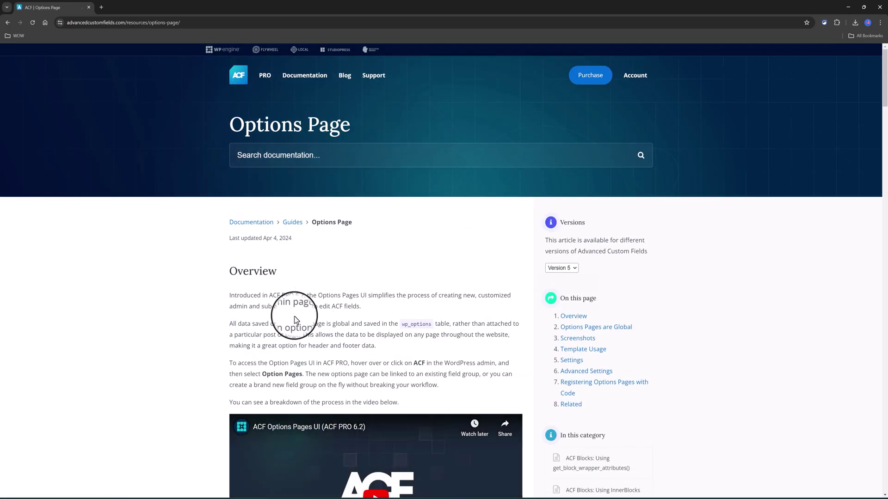
pyautogui.scroll(-2, 375, 223)
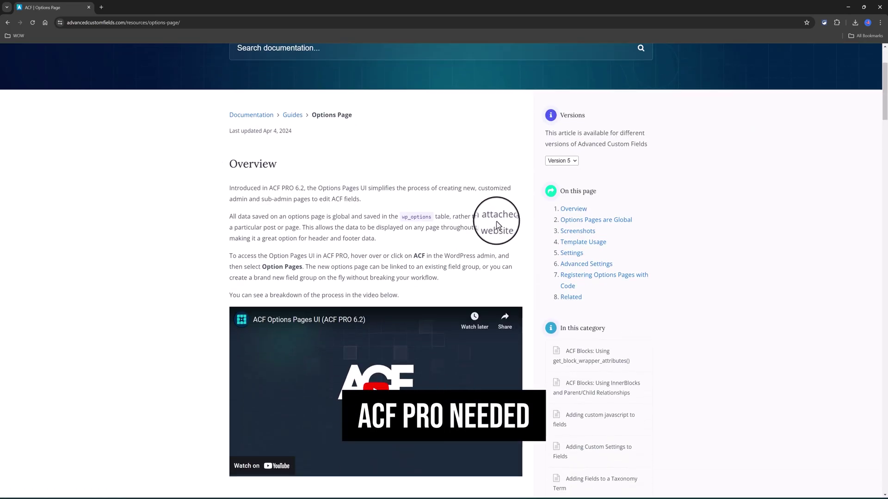
pyautogui.scroll(-2, 349, 213)
pyautogui.scroll(-5, 349, 214)
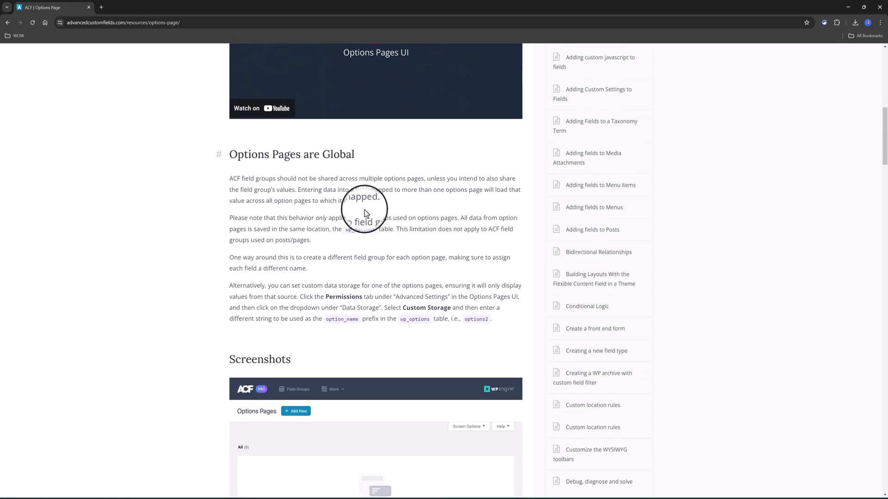
pyautogui.scroll(-2, 439, 219)
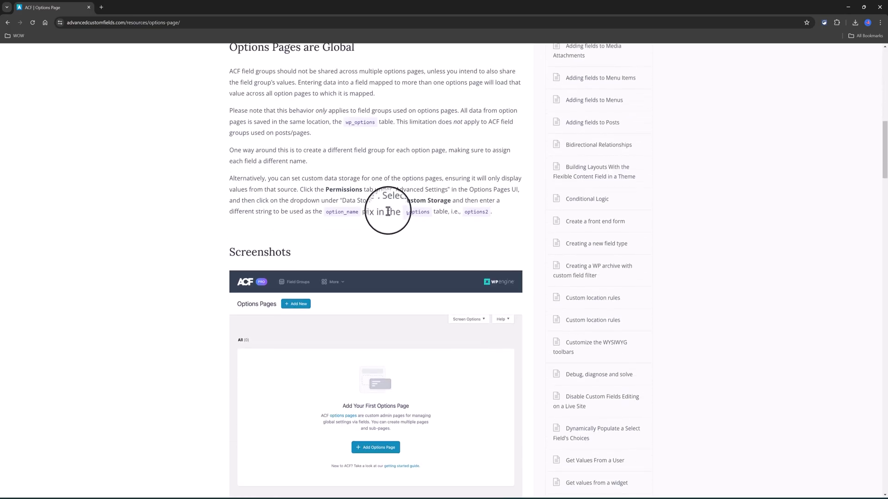
pyautogui.scroll(-3, 387, 212)
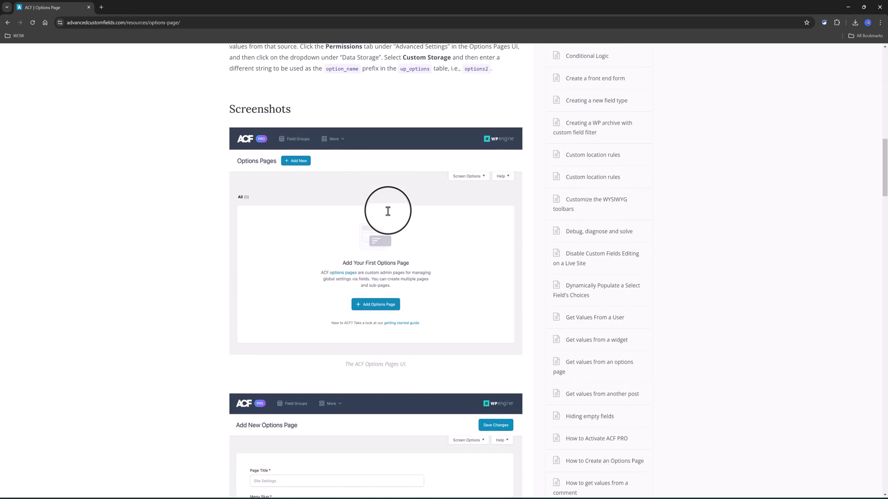
pyautogui.scroll(-3, 389, 215)
pyautogui.scroll(-7, 388, 212)
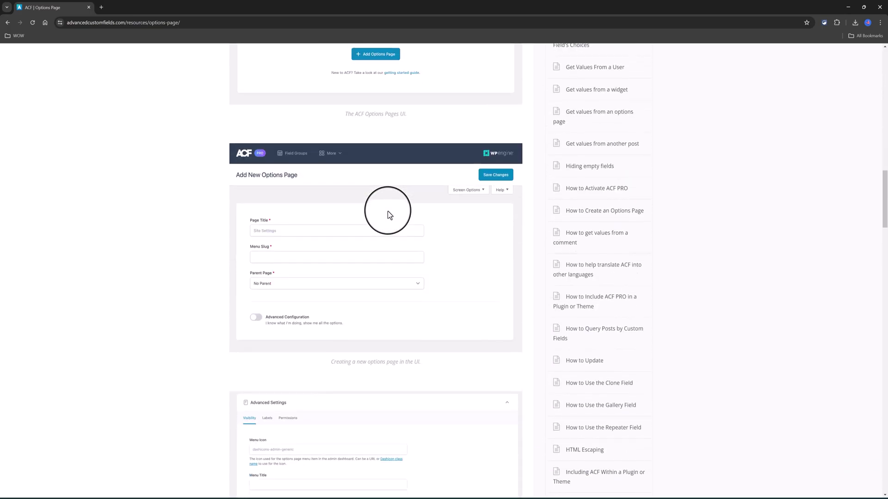
pyautogui.scroll(-7, 388, 212)
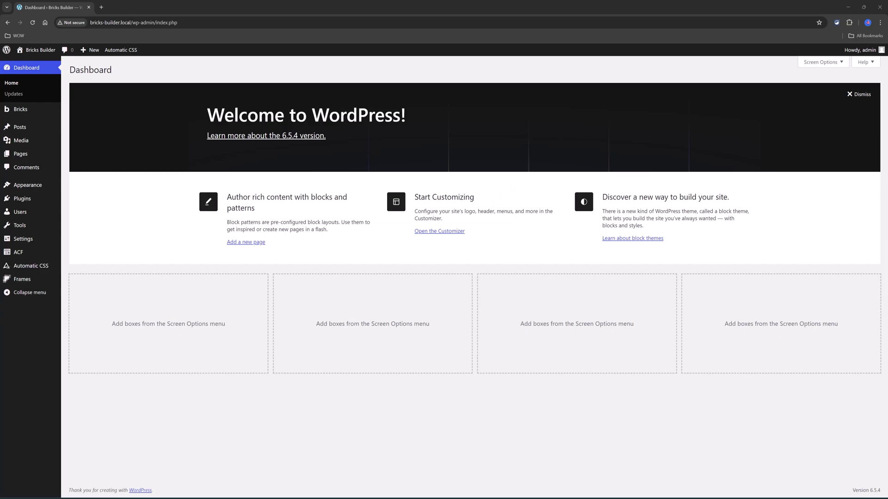
# Show ACF's Options Pages list with the inactive Company Details page.
pyautogui.moveTo(29, 255)
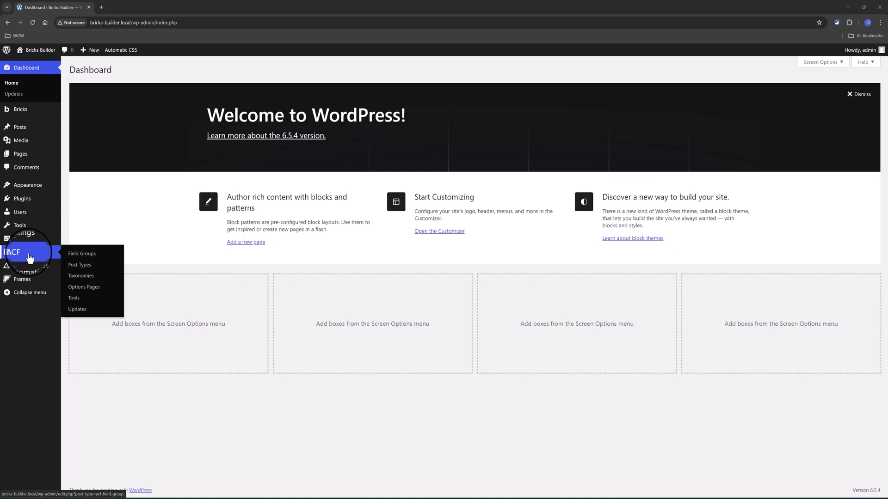
pyautogui.click(92, 288)
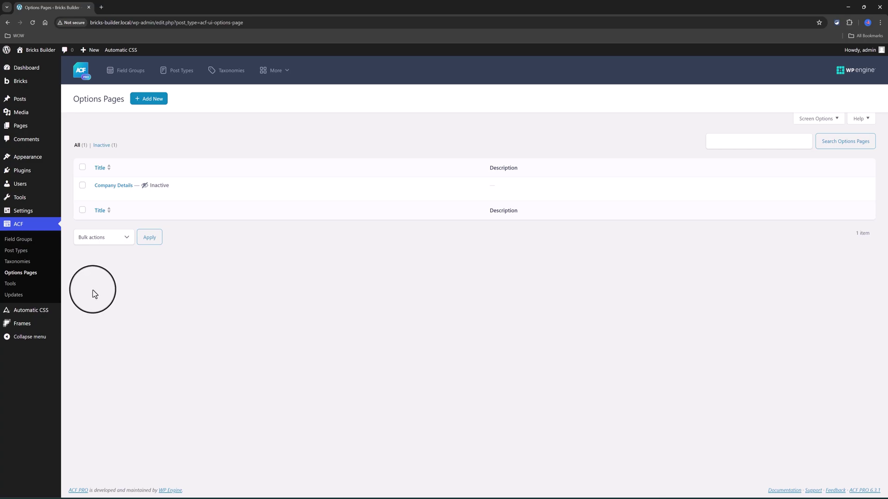
# Add an options page titled 'Company Details' (slug company-details) with the wrench Dashicon menu icon.
pyautogui.click(159, 101)
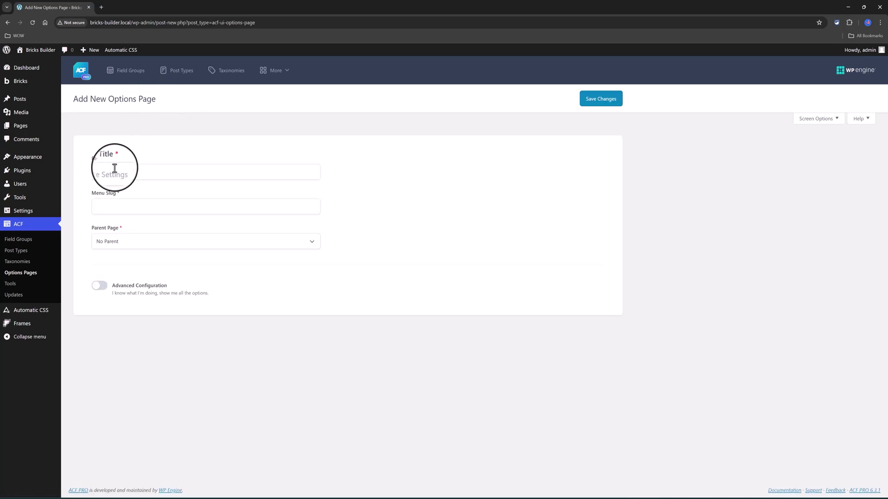
pyautogui.click(115, 171)
pyautogui.write('Company Details')
pyautogui.press('Tab')
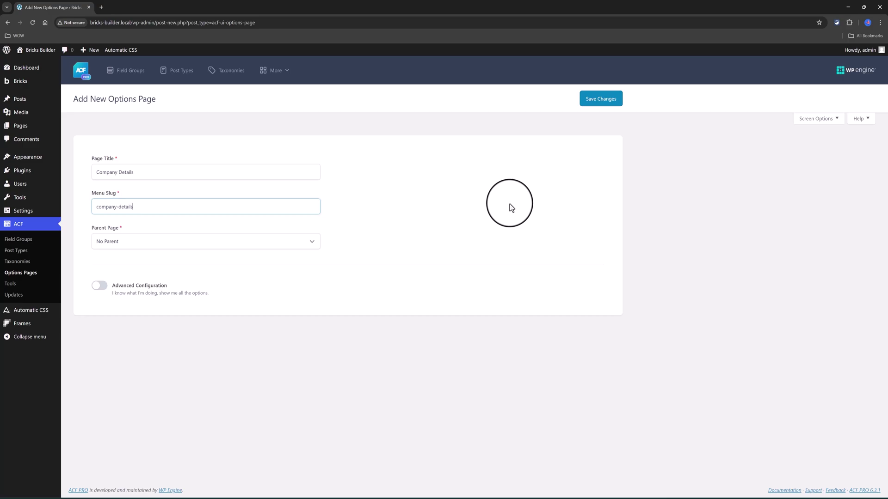
pyautogui.click(99, 287)
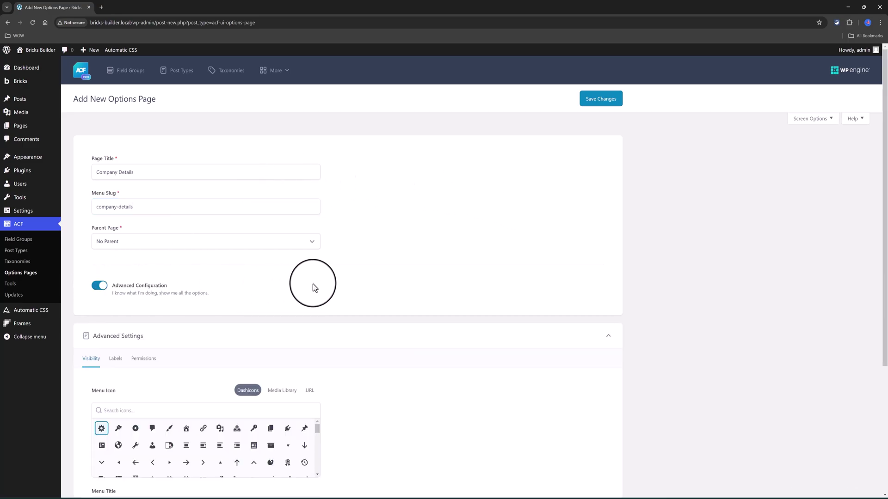
pyautogui.scroll(-2, 342, 279)
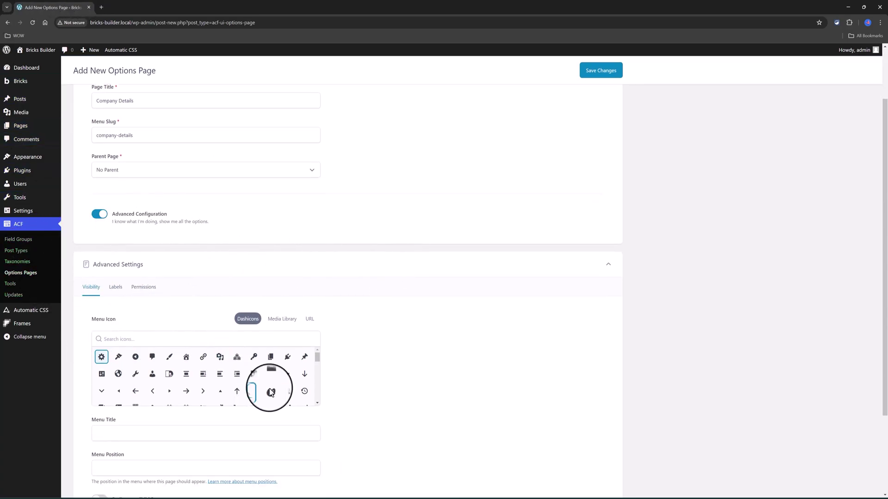
pyautogui.scroll(-1, 249, 388)
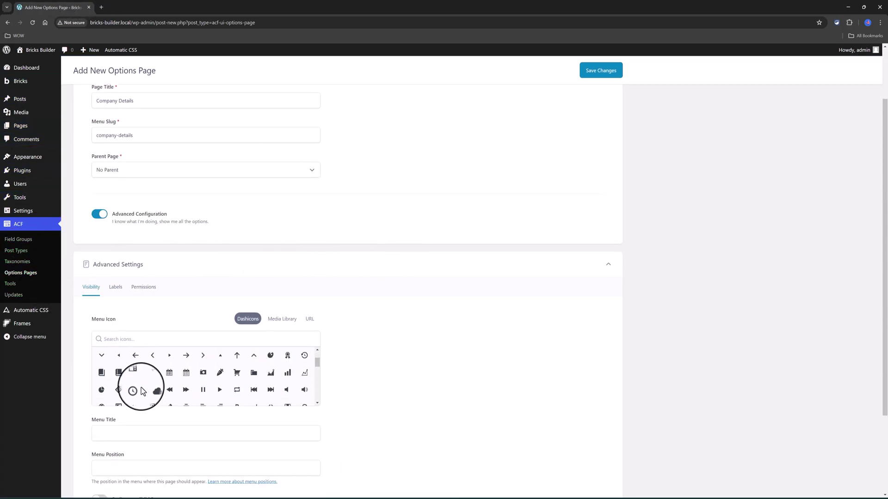
pyautogui.scroll(1, 135, 391)
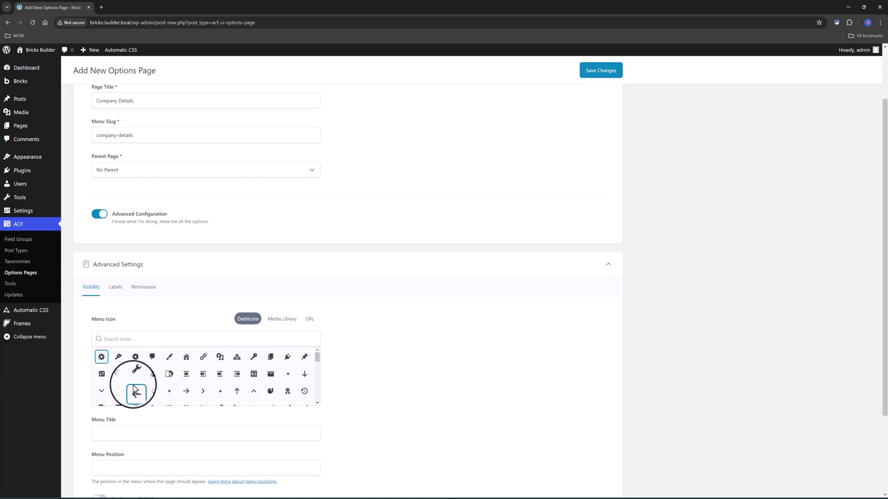
pyautogui.click(135, 373)
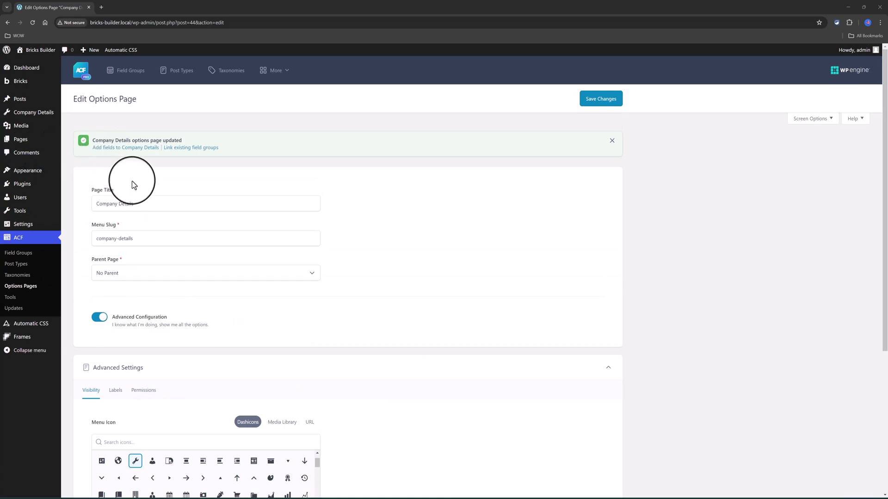
# Start adding fields to Company Details and check the homepage's placeholder header top bar and footer.
pyautogui.click(128, 148)
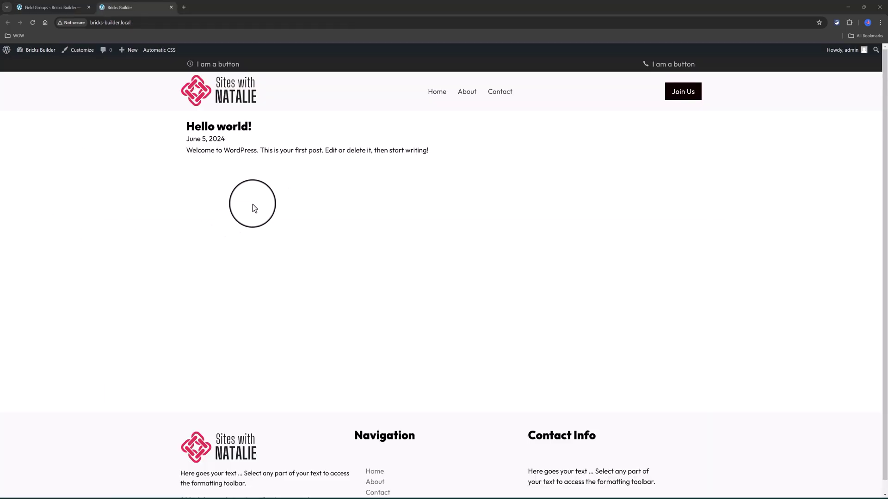
pyautogui.scroll(-1, 277, 369)
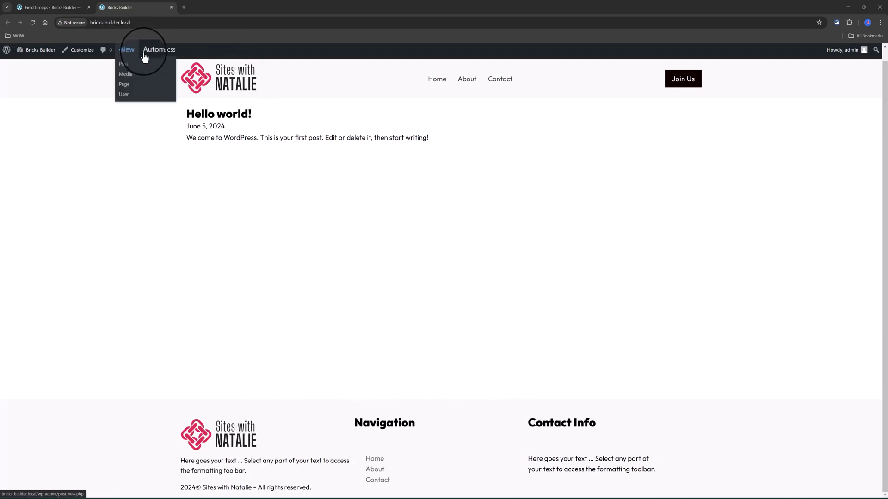
pyautogui.scroll(1, 274, 101)
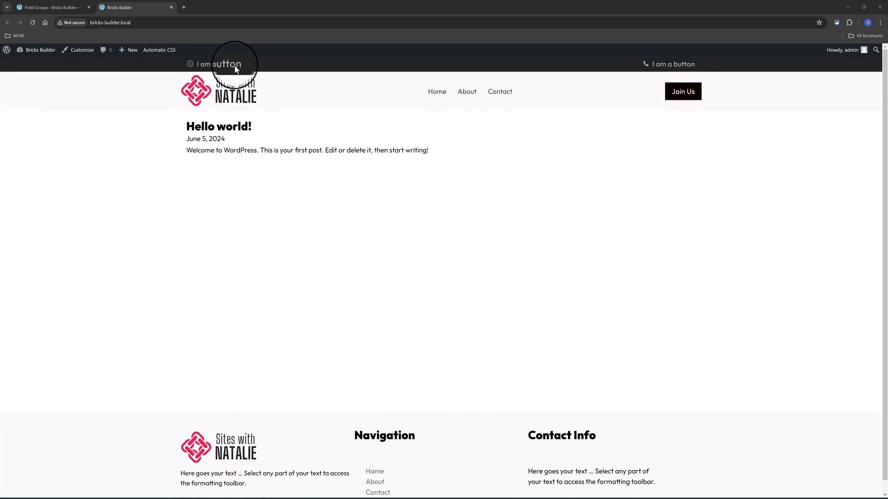
pyautogui.scroll(-1, 587, 79)
pyautogui.scroll(1, 664, 65)
pyautogui.scroll(-1, 615, 129)
pyautogui.scroll(1, 612, 128)
pyautogui.scroll(-1, 606, 148)
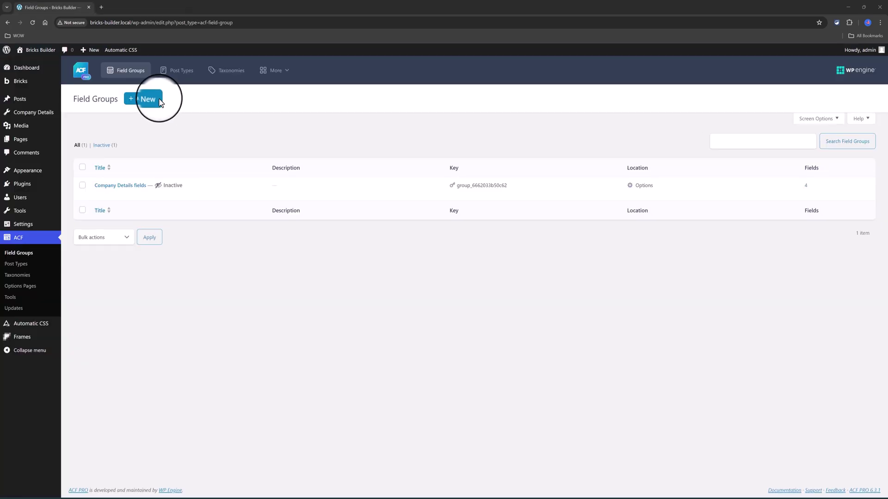
# Create field group 'Company Details DEMO' with a Text field labelled 'Compamy Address'.
pyautogui.click(147, 97)
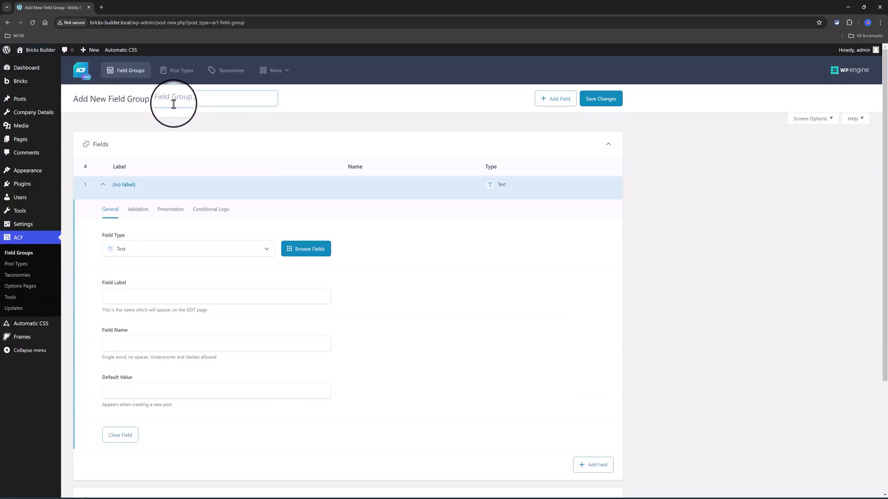
pyautogui.write('Company Details DEMO')
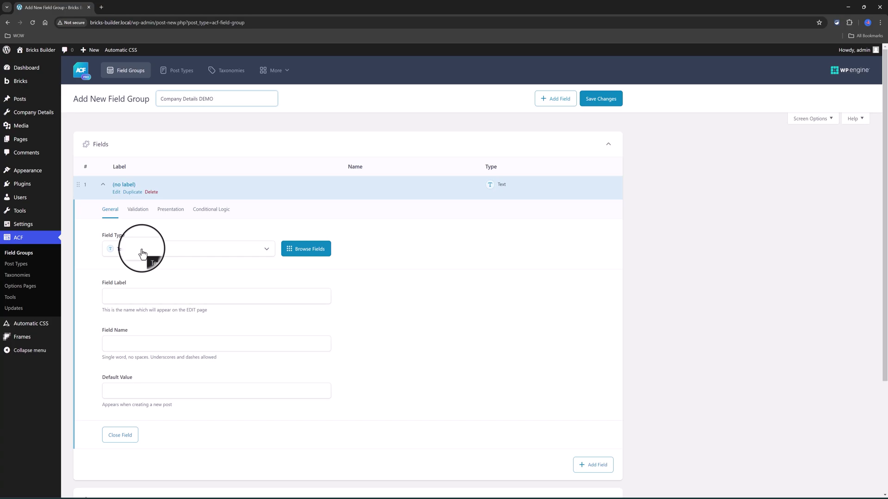
pyautogui.click(142, 253)
pyautogui.click(137, 292)
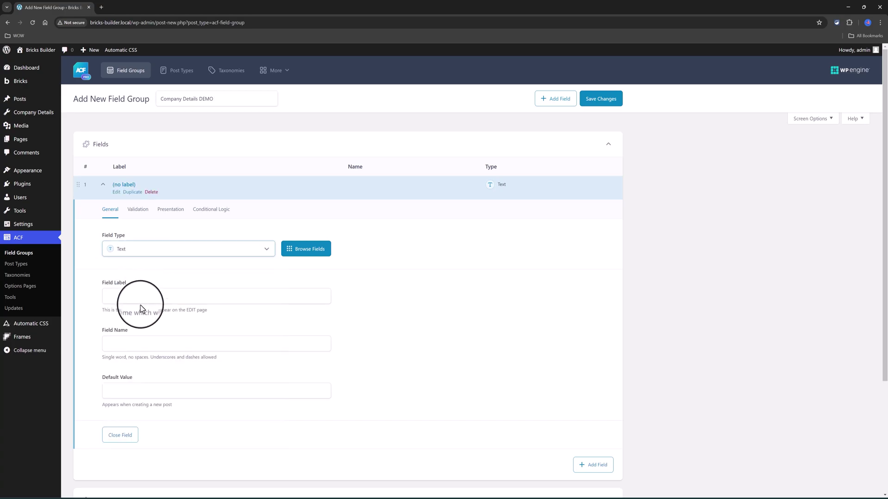
pyautogui.click(121, 296)
pyautogui.write('Compamy Address')
pyautogui.press('Tab')
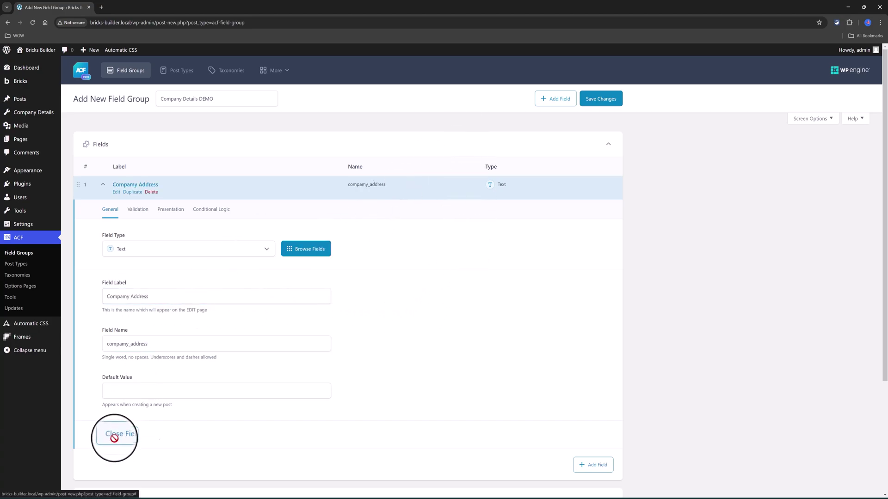
pyautogui.click(116, 438)
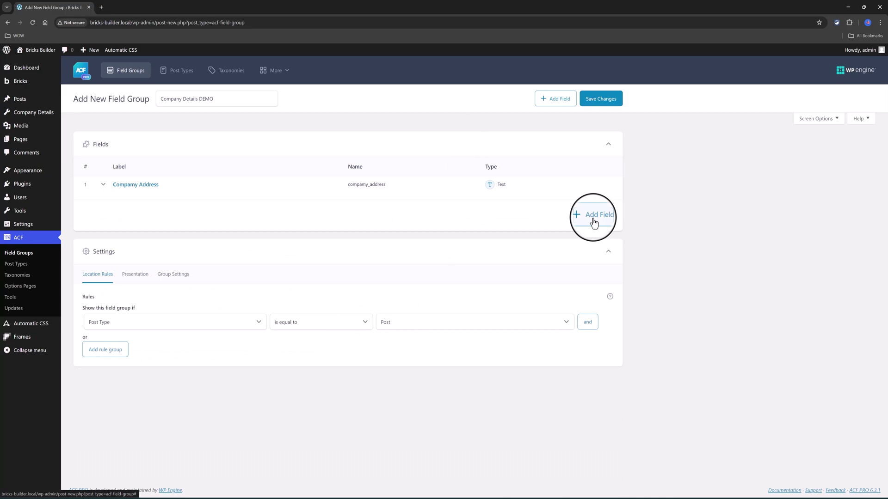
# Add an Email field labelled 'Company Email' (company_email).
pyautogui.click(593, 222)
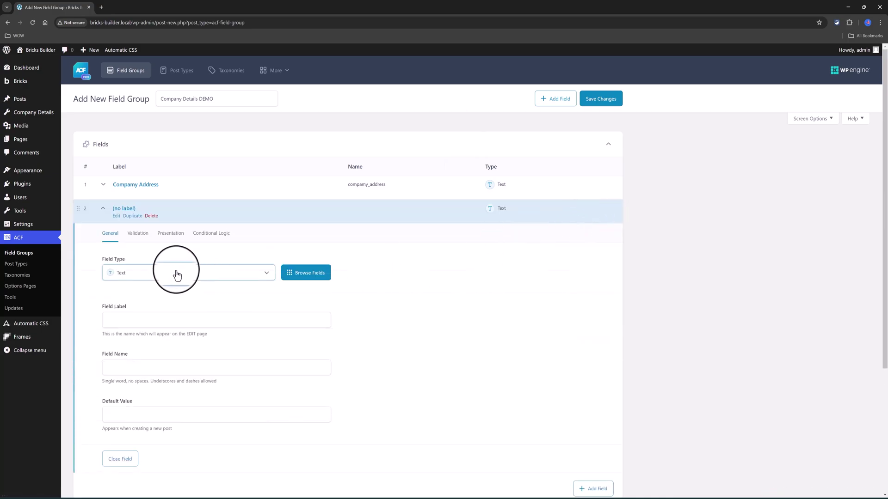
pyautogui.click(174, 272)
pyautogui.click(132, 363)
pyautogui.click(128, 322)
pyautogui.write('Company')
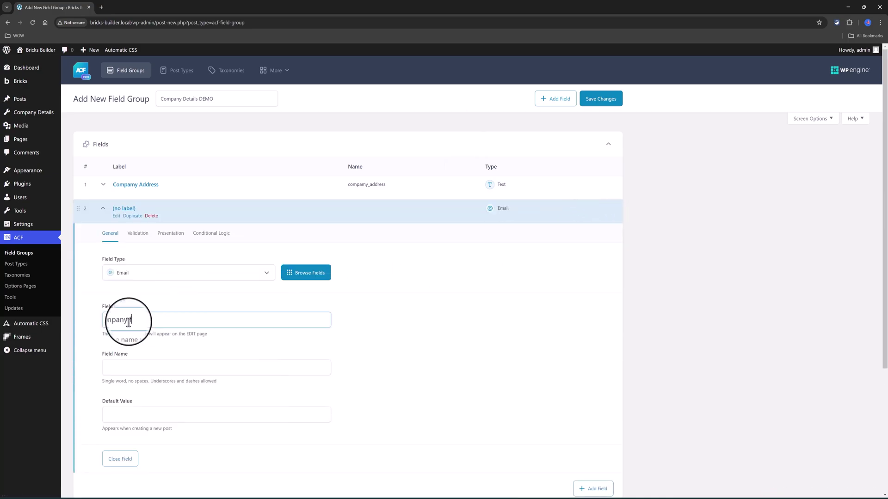
pyautogui.write(' Email')
pyautogui.press('Tab')
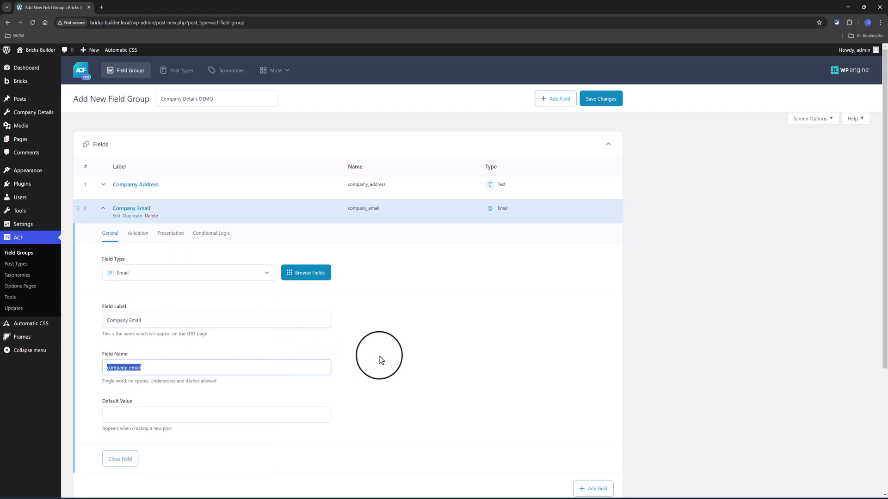
pyautogui.click(116, 216)
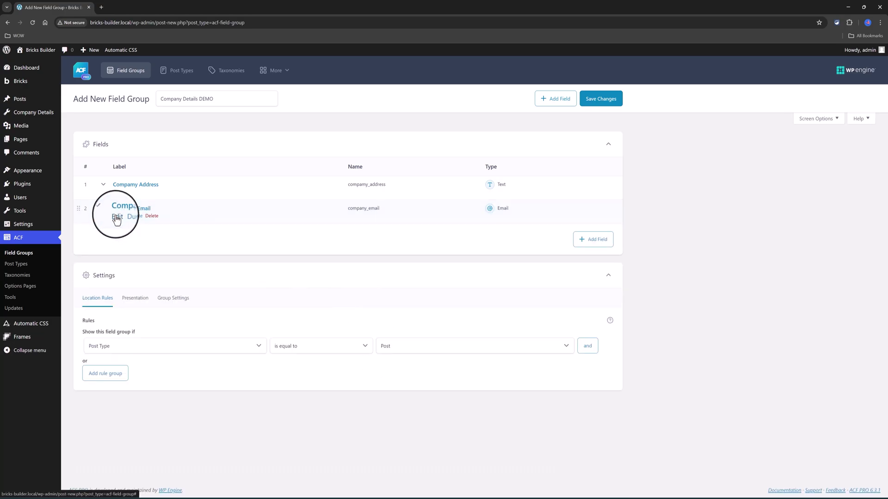
# Add a Number field labelled 'Company Mobile'.
pyautogui.click(596, 241)
pyautogui.click(130, 362)
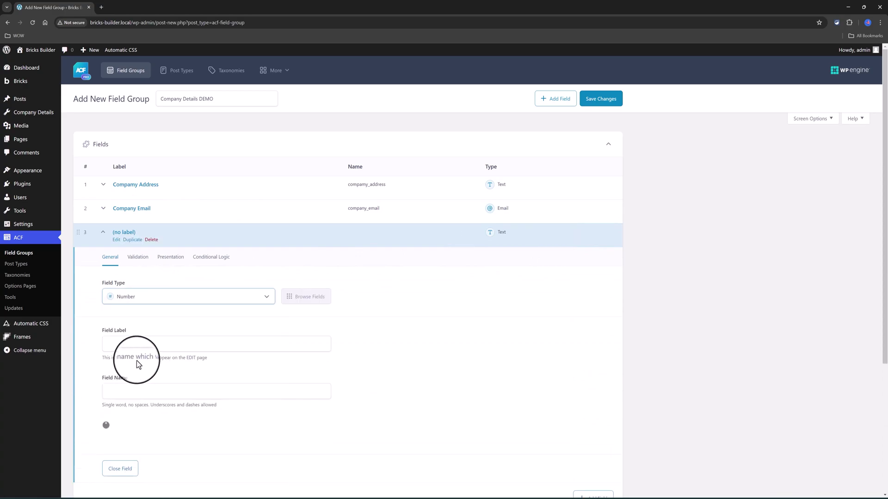
pyautogui.click(121, 344)
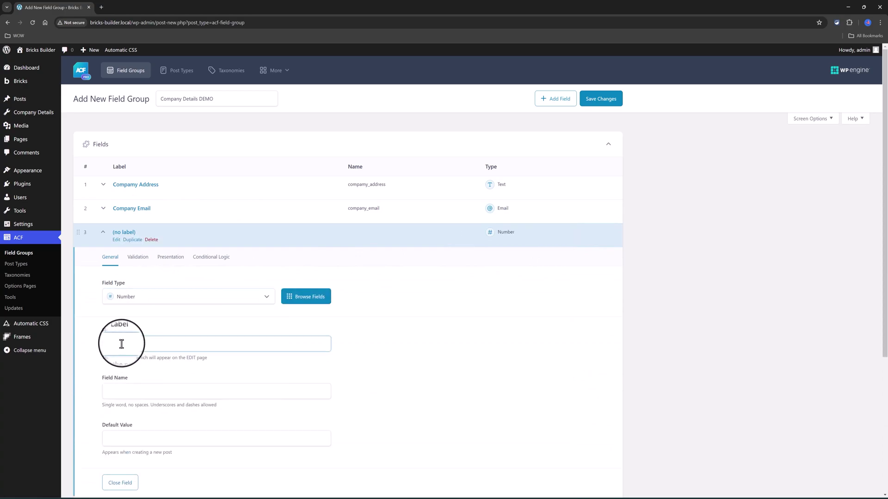
pyautogui.write('Company Mobile')
pyautogui.click(103, 232)
# Add a fourth, still unconfigured field to the group.
pyautogui.click(594, 264)
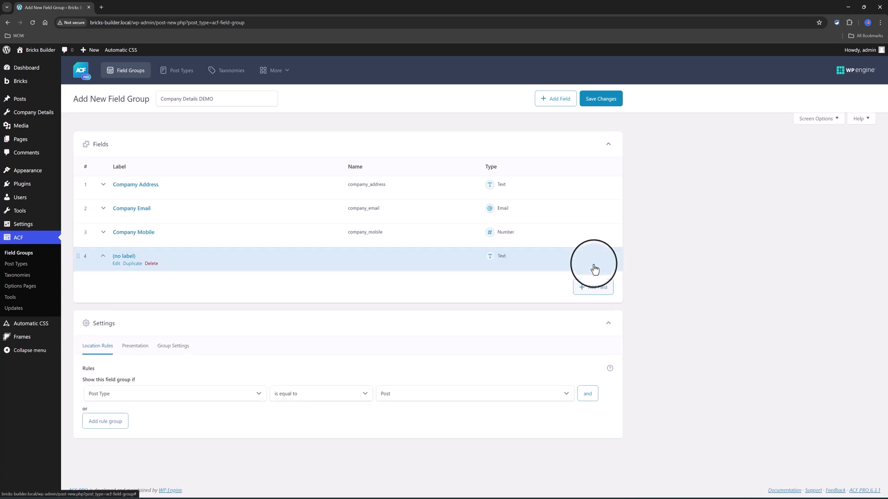
pyautogui.scroll(-5, 162, 248)
pyautogui.scroll(-3, 162, 248)
# Make the fourth field a Repeater labelled 'Social Media' (social_media).
pyautogui.click(160, 217)
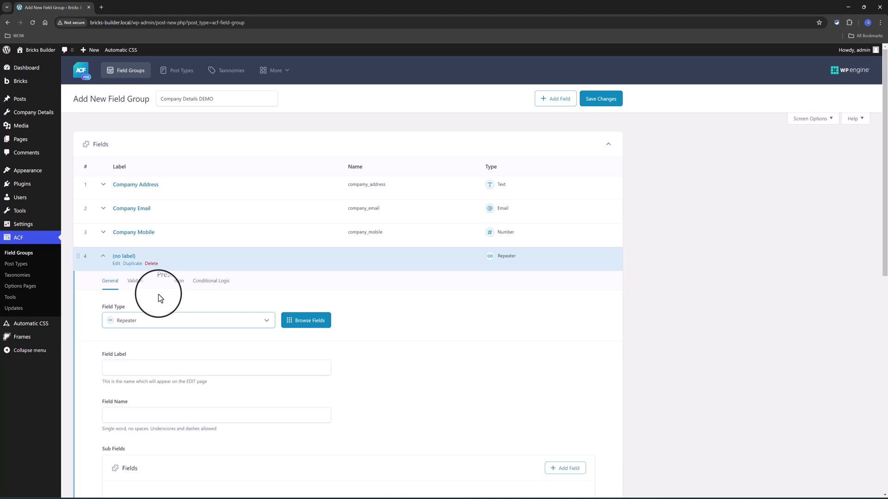
pyautogui.click(128, 363)
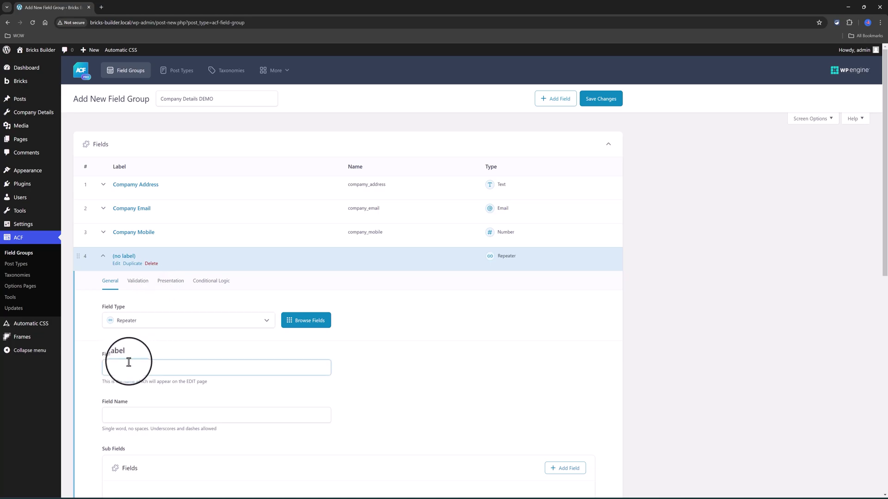
pyautogui.write('Social Media')
pyautogui.press('Tab')
pyautogui.click(425, 401)
pyautogui.scroll(-5, 209, 336)
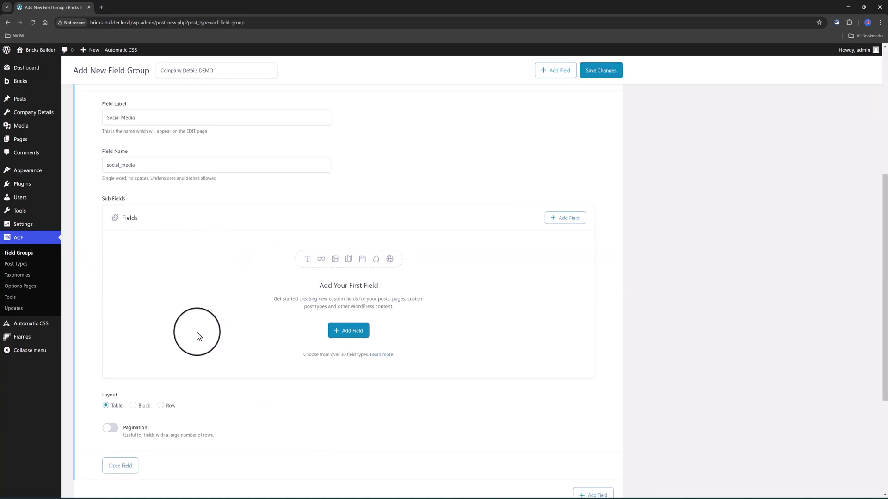
# Add 'Channel' and 'Username' text sub-fields to the repeater.
pyautogui.click(355, 336)
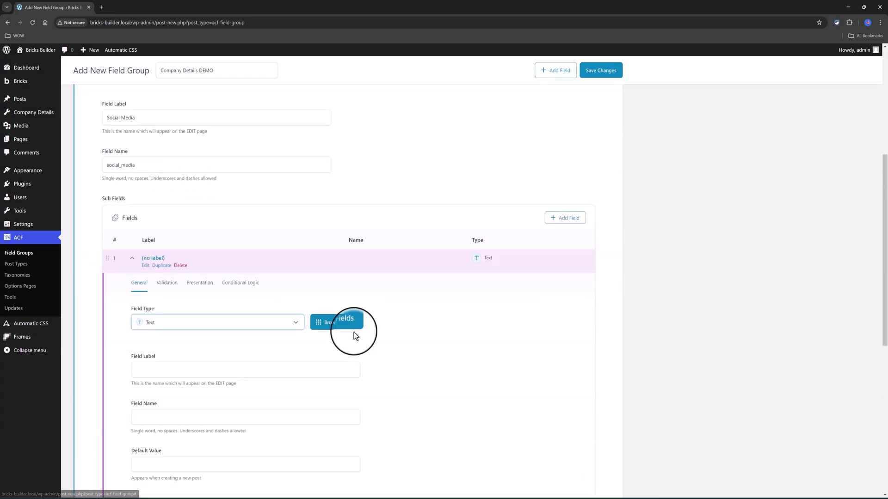
pyautogui.click(174, 370)
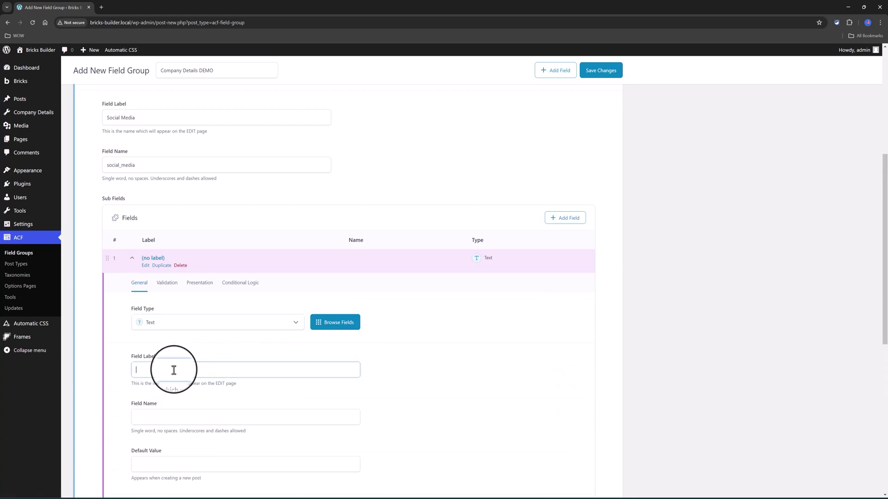
pyautogui.write('Channel')
pyautogui.click(131, 257)
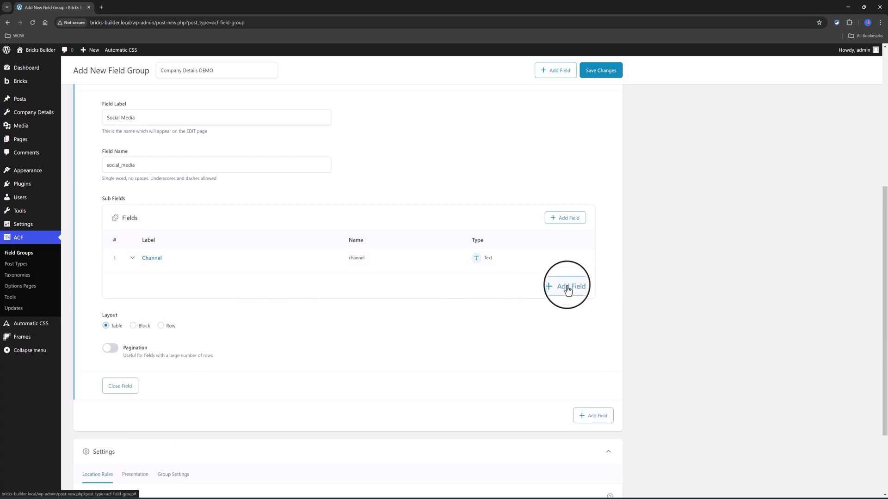
pyautogui.click(568, 289)
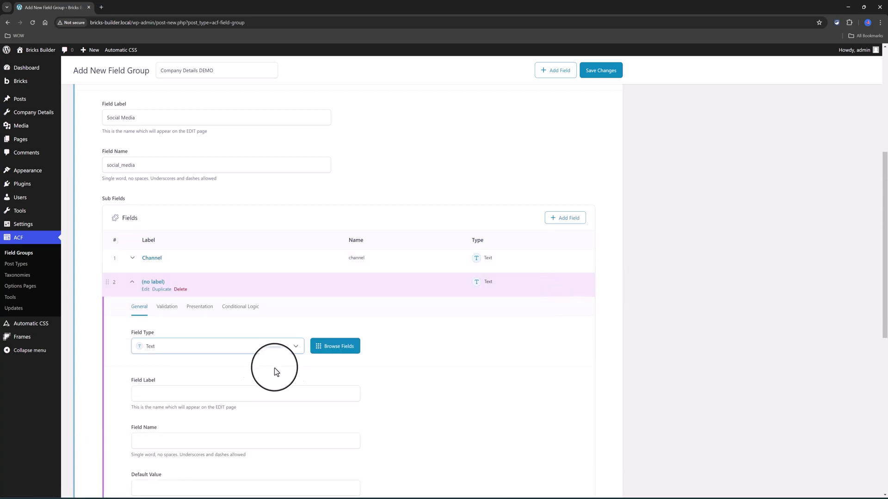
pyautogui.click(176, 390)
pyautogui.write('Username')
pyautogui.press('Tab')
pyautogui.click(133, 283)
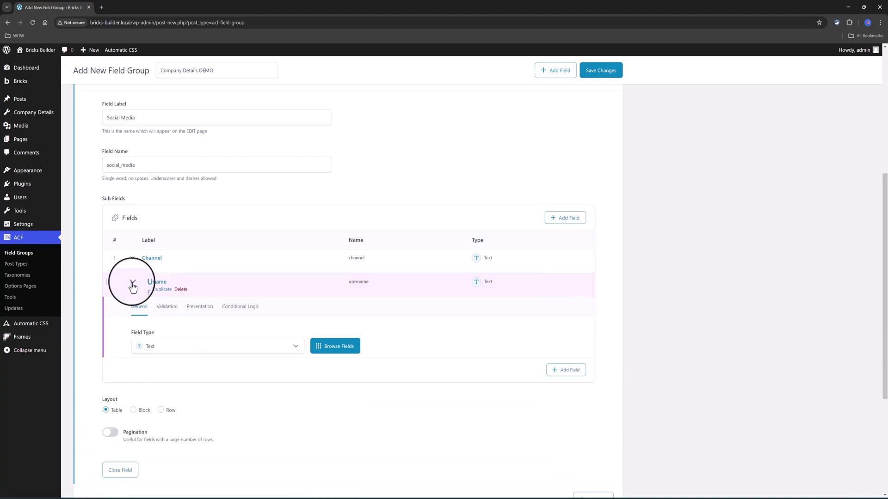
# Add a third sub-field of type URL labelled 'URL'.
pyautogui.click(559, 313)
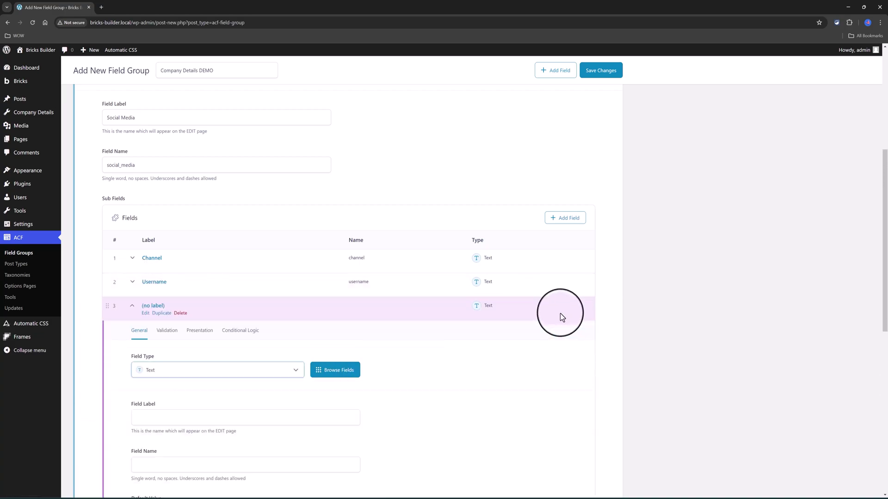
pyautogui.click(223, 374)
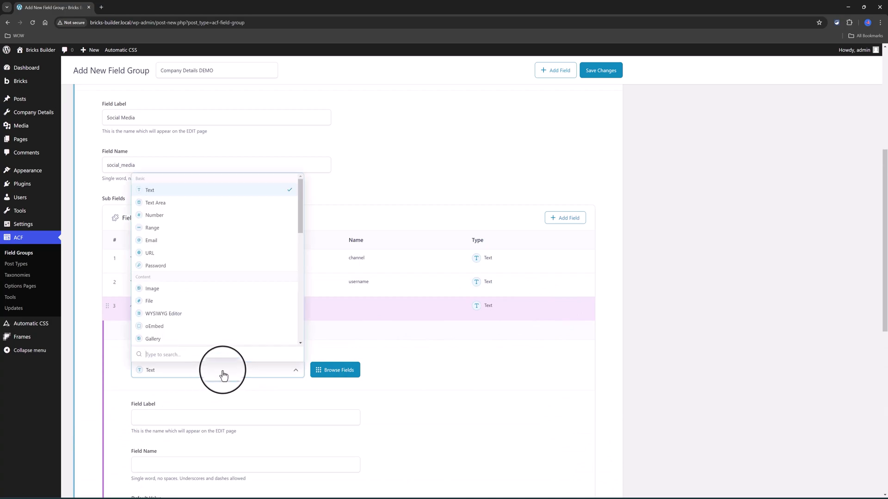
pyautogui.click(187, 253)
pyautogui.click(152, 417)
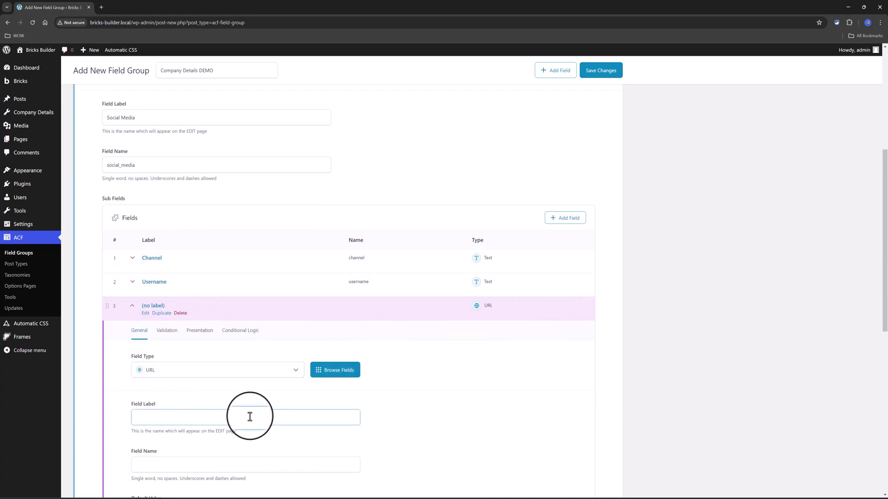
pyautogui.write('URL')
pyautogui.press('Tab')
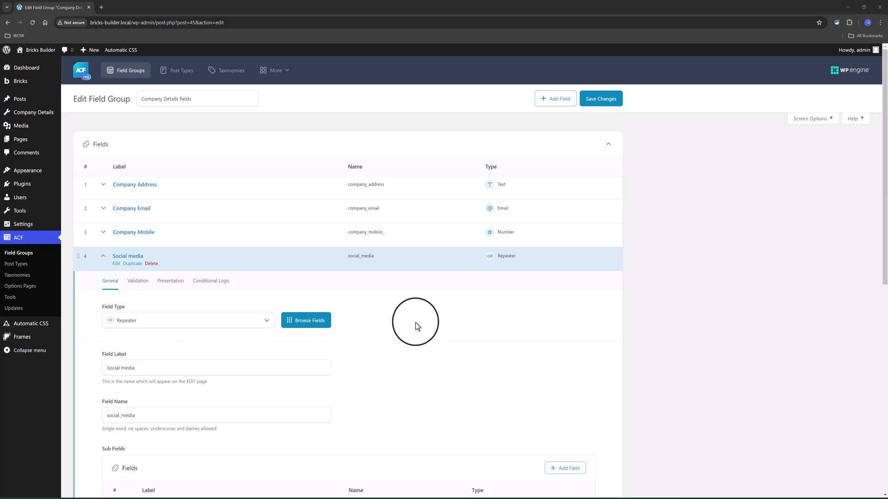
# Keep the location rule Options Page equals Company Details and save the field group.
pyautogui.scroll(-3, 416, 331)
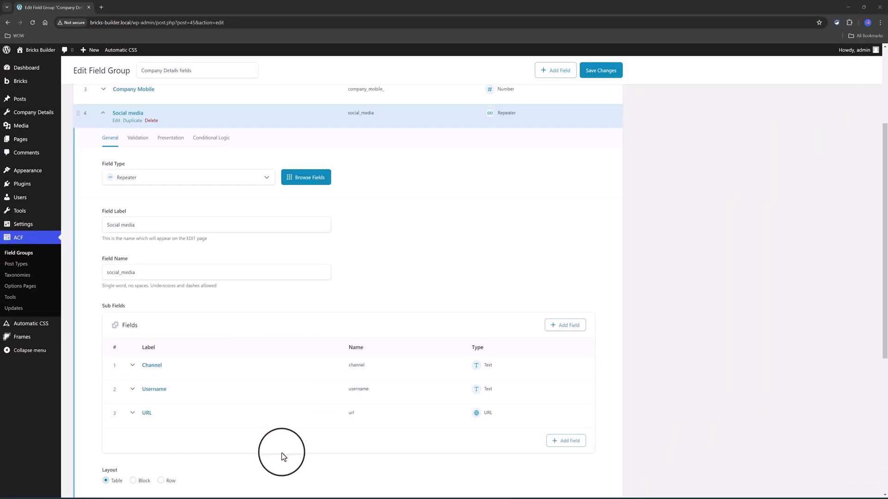
pyautogui.scroll(-3, 280, 451)
pyautogui.scroll(3, 277, 389)
pyautogui.scroll(-5, 242, 426)
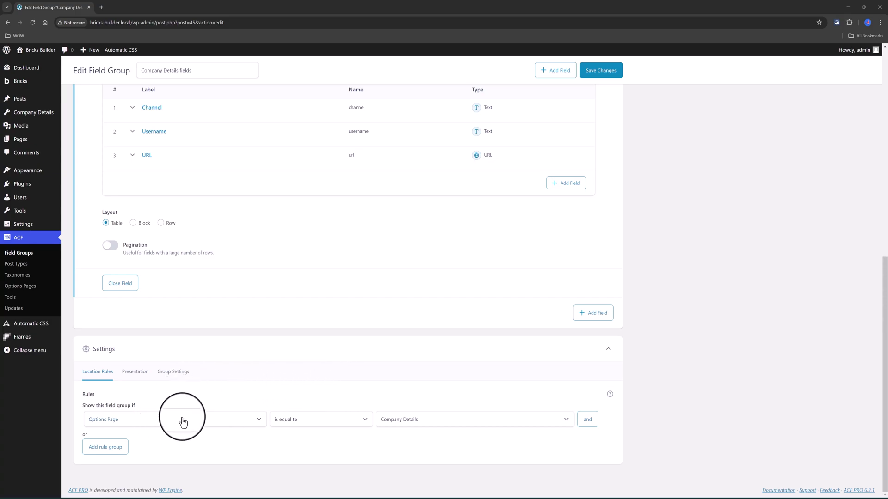
pyautogui.click(125, 421)
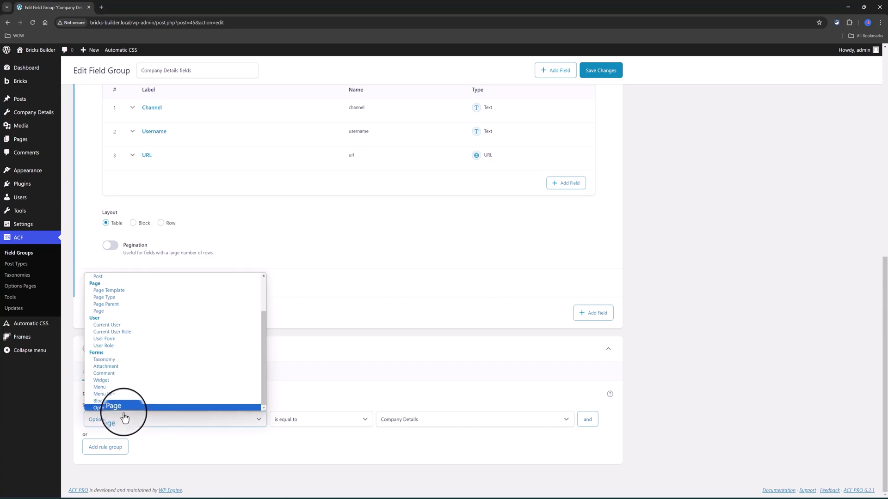
pyautogui.click(122, 410)
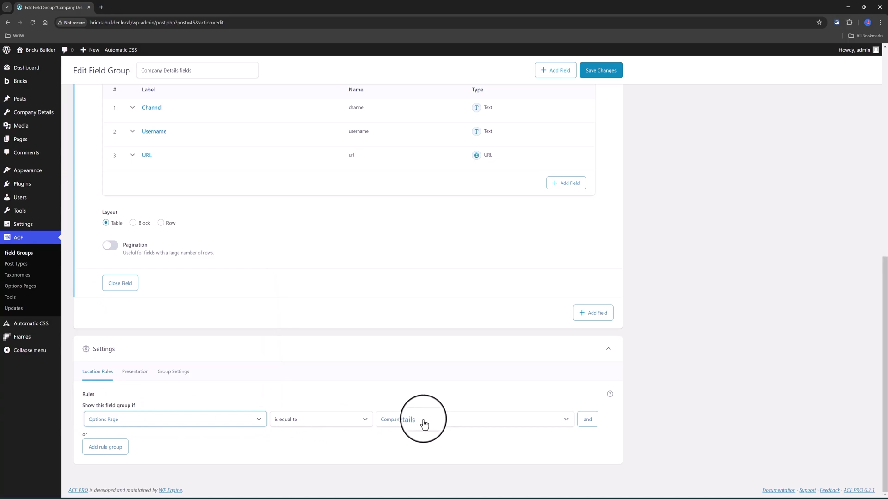
pyautogui.click(608, 75)
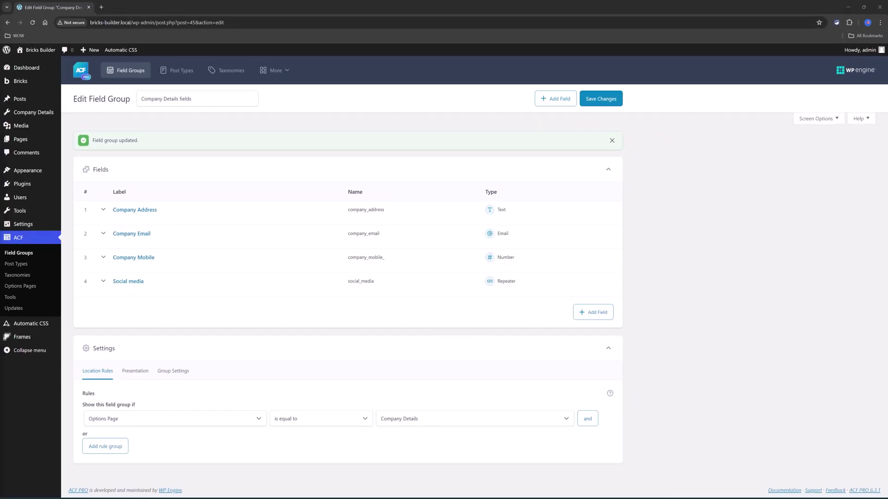
# Open Company Details options, add an Instagram social row, then delete it, leaving Twitter and Facebook.
pyautogui.click(36, 113)
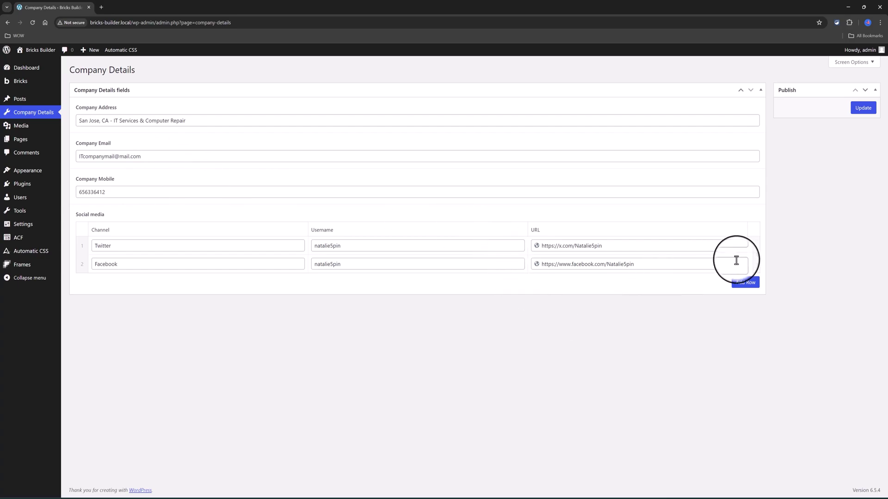
pyautogui.moveTo(755, 264)
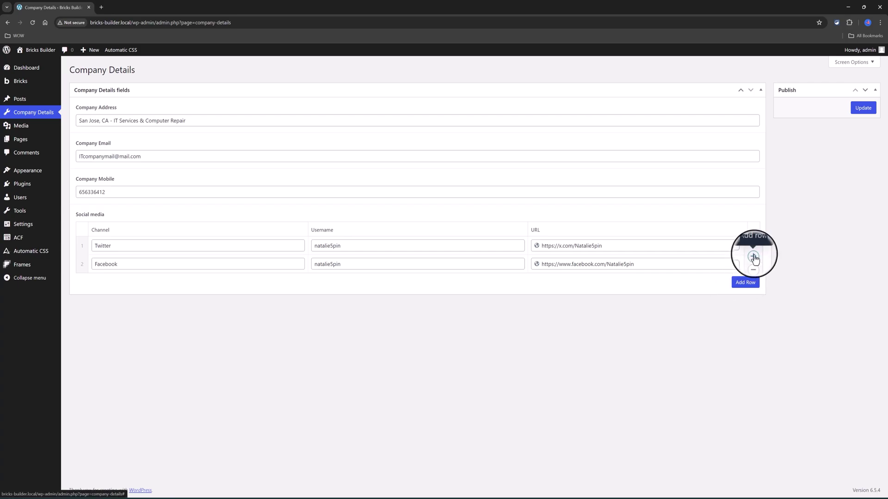
pyautogui.click(753, 257)
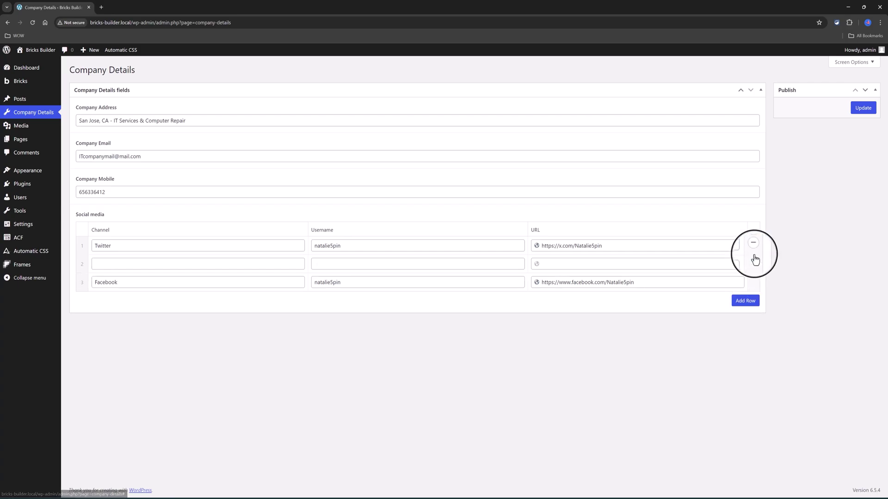
pyautogui.click(126, 264)
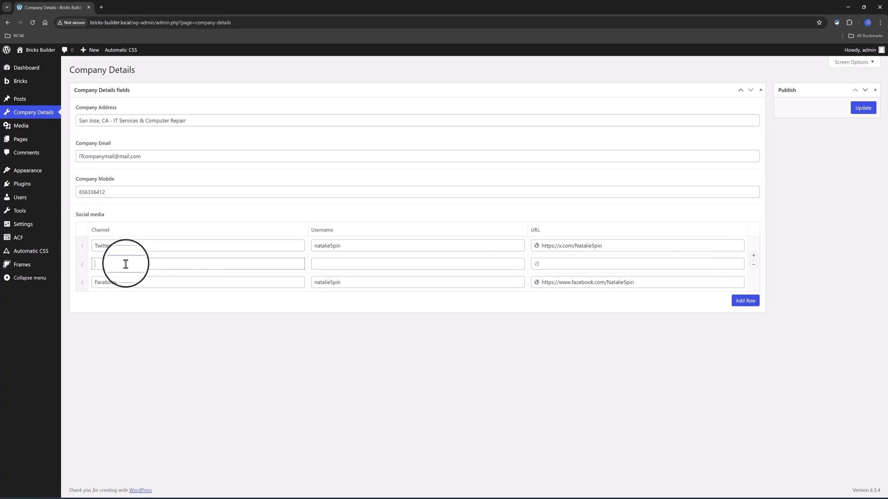
pyautogui.write('Instagram')
pyautogui.press('Tab')
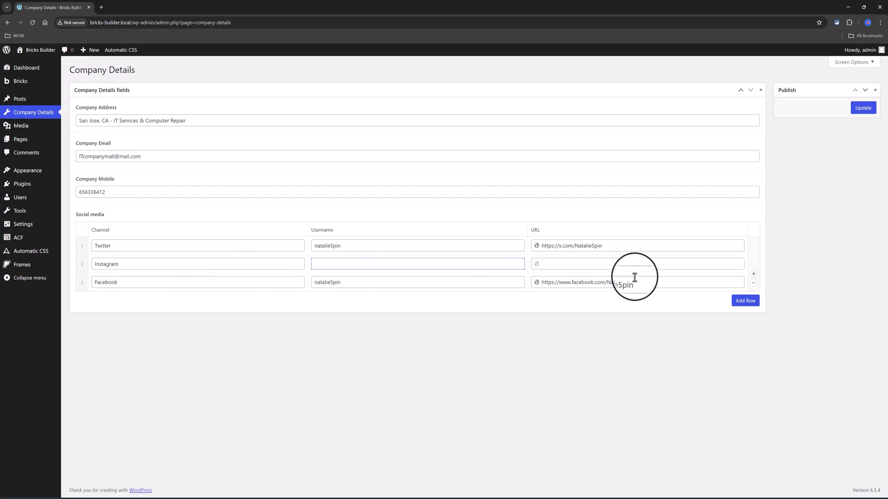
pyautogui.click(754, 267)
pyautogui.click(761, 246)
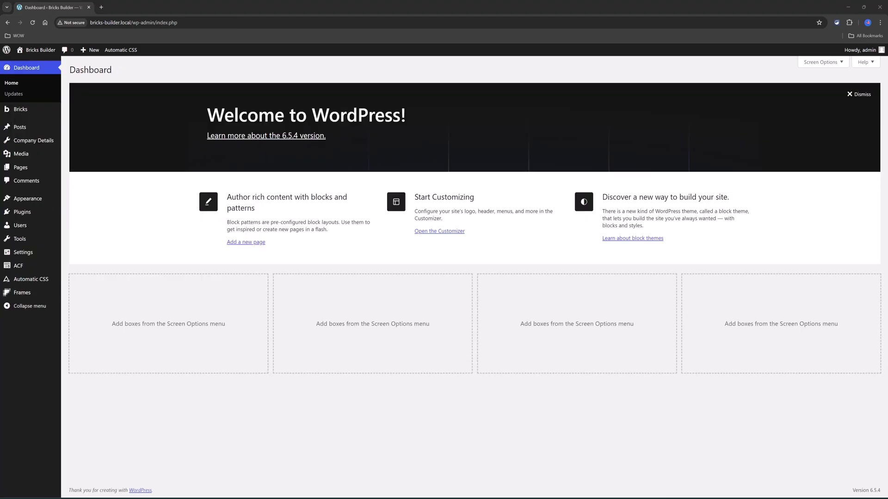
# Edit the Header template in Bricks and select the top bar's first 'I am a button' element.
pyautogui.moveTo(19, 111)
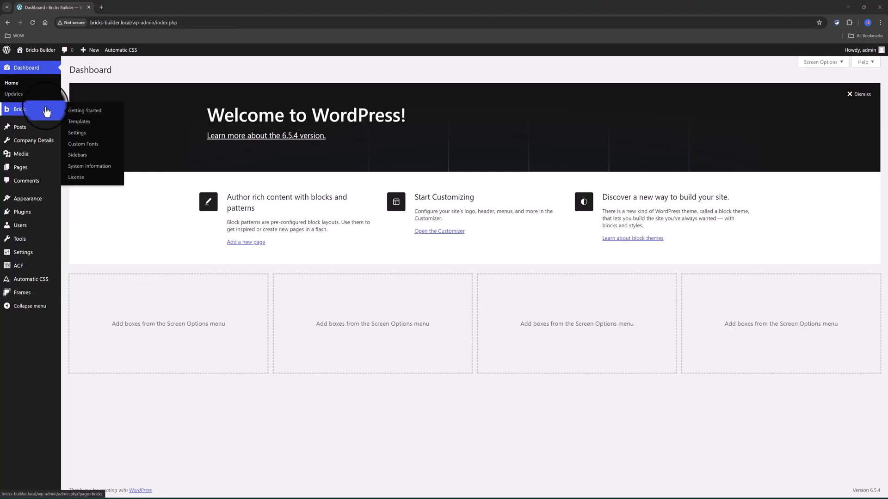
pyautogui.click(84, 123)
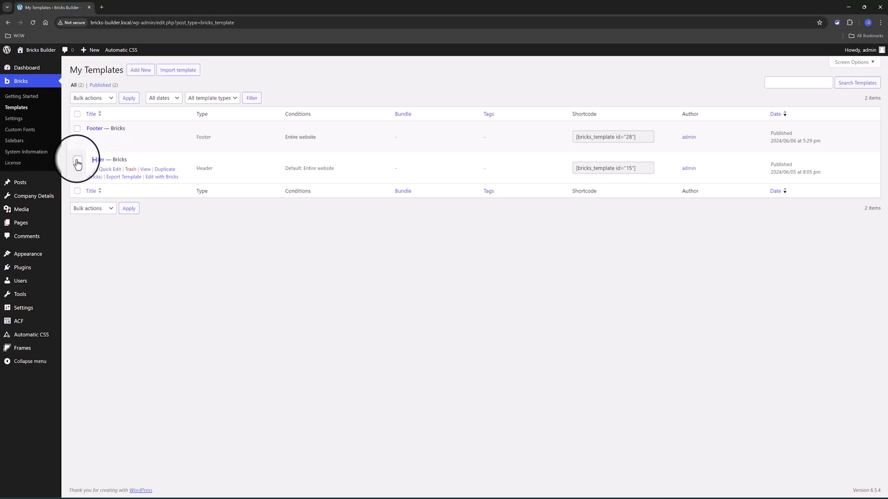
pyautogui.moveTo(139, 170)
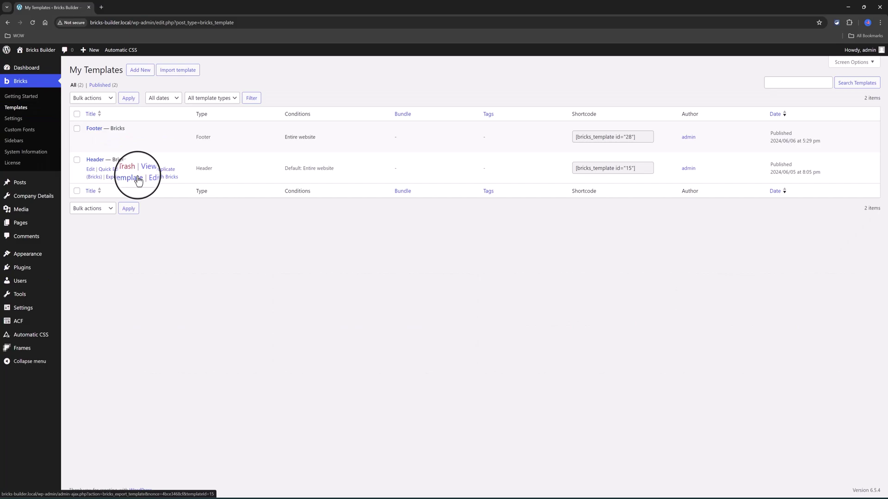
pyautogui.click(165, 181)
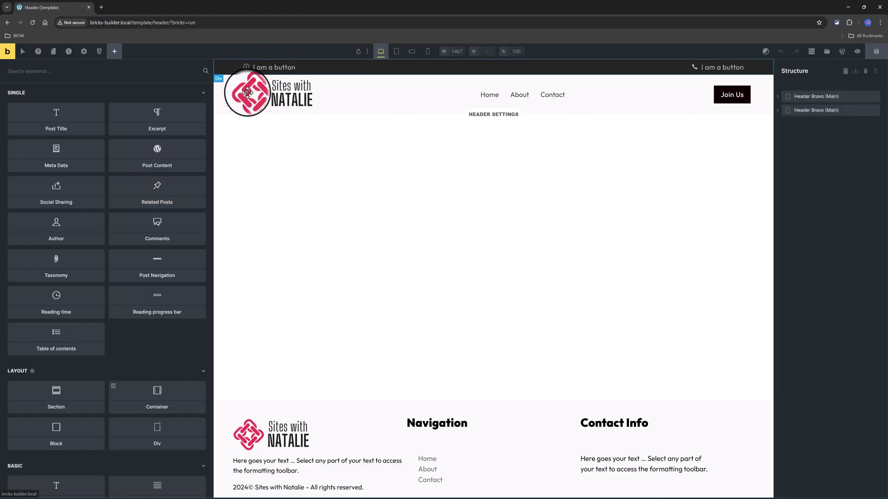
pyautogui.moveTo(246, 106); pyautogui.dragTo(324, 73)
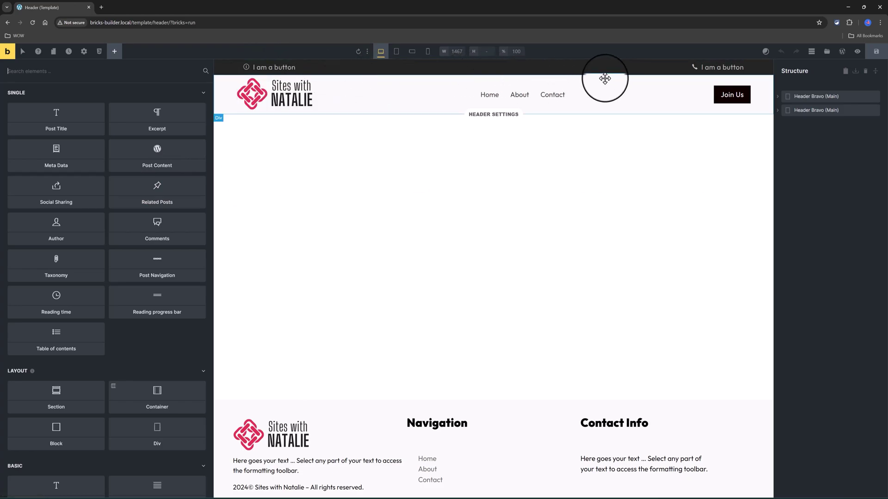
pyautogui.moveTo(617, 74); pyautogui.dragTo(278, 78)
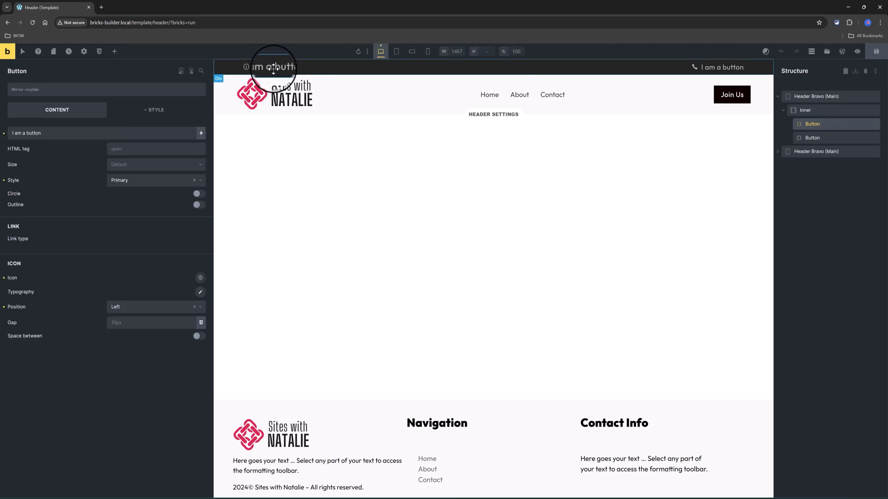
# Insert the ACF Company Address (acf_company_address) dynamic tag into the first top-bar button's text.
pyautogui.click(201, 134)
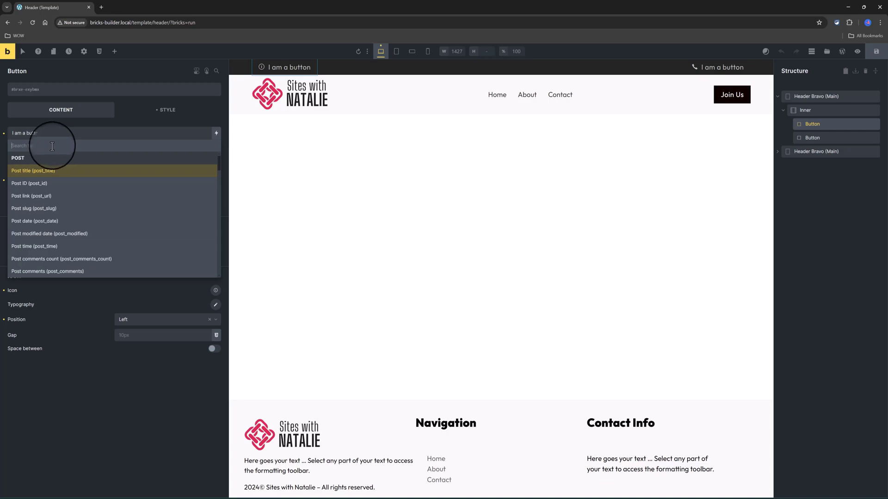
pyautogui.write('ACf')
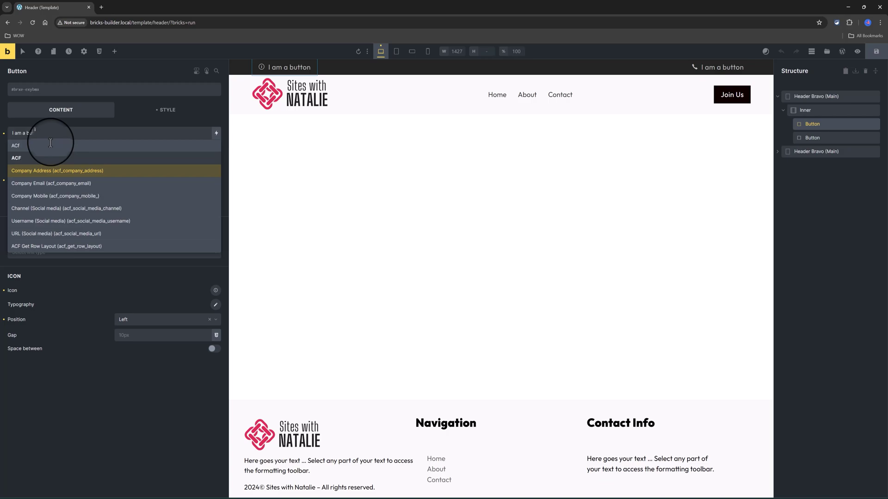
pyautogui.click(109, 174)
pyautogui.click(390, 76)
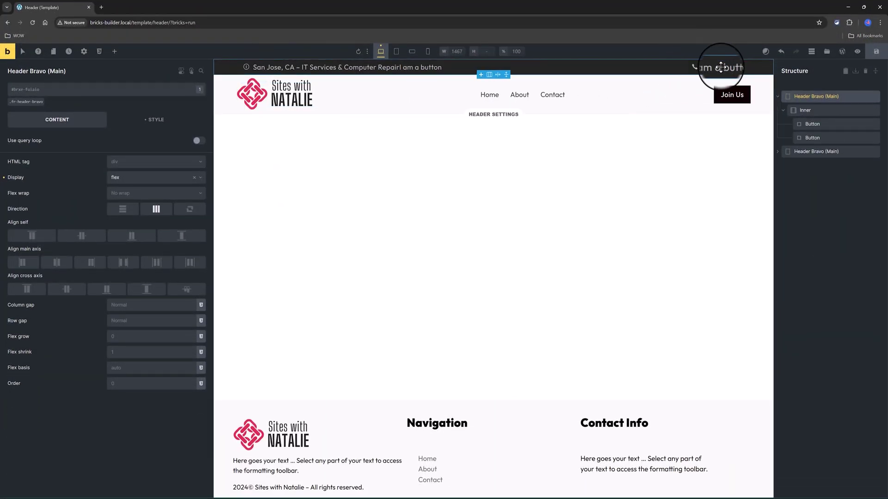
# Replace the phone button's placeholder label with the ACF Company Mobile (acf_company_mobile_) dynamic tag.
pyautogui.click(721, 67)
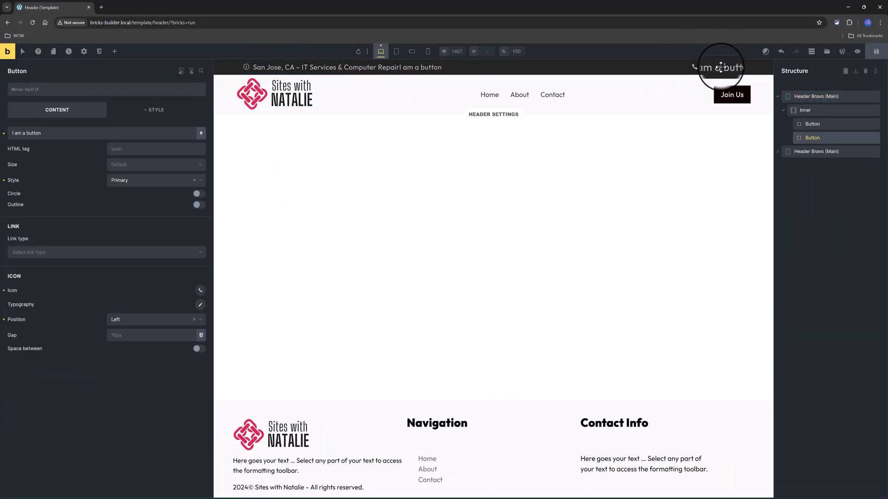
pyautogui.moveTo(12, 133); pyautogui.dragTo(41, 132)
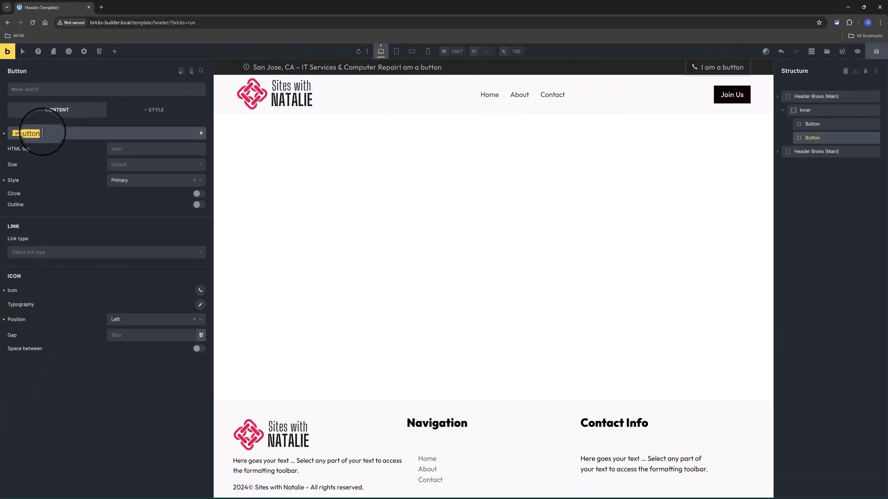
pyautogui.press('BackSpace')
pyautogui.click(201, 133)
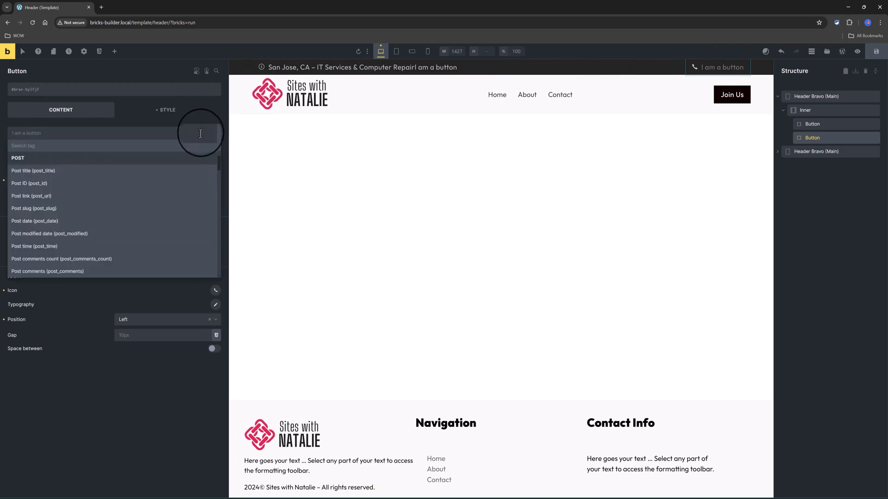
pyautogui.write('Acf')
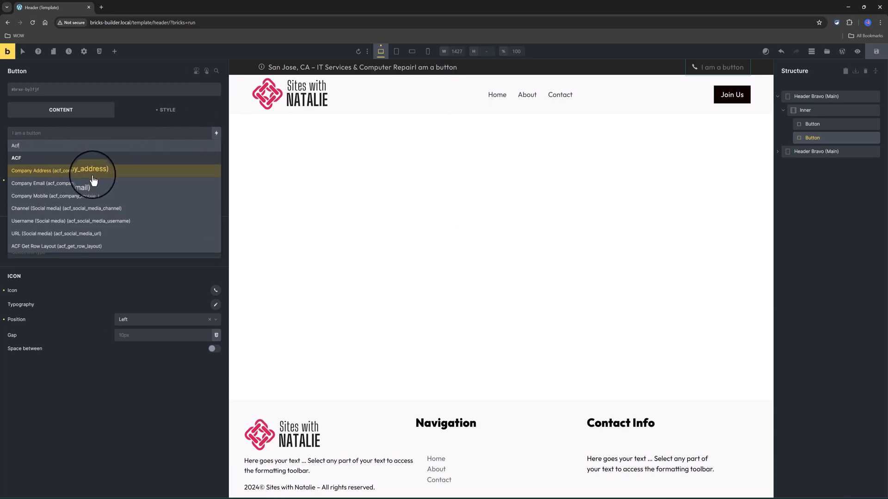
pyautogui.click(98, 198)
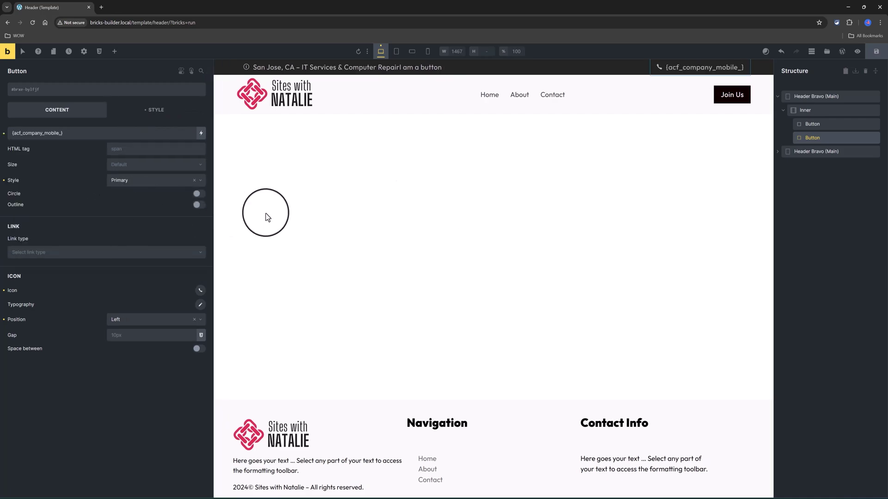
pyautogui.click(635, 70)
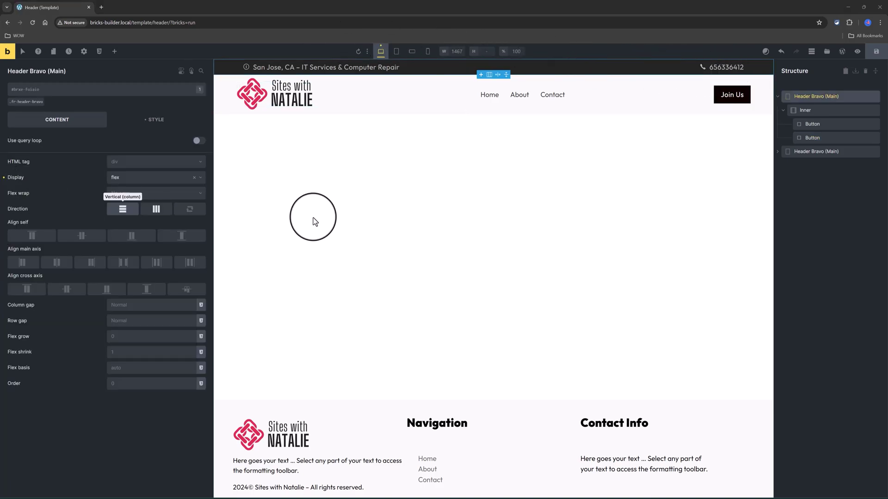
pyautogui.click(857, 53)
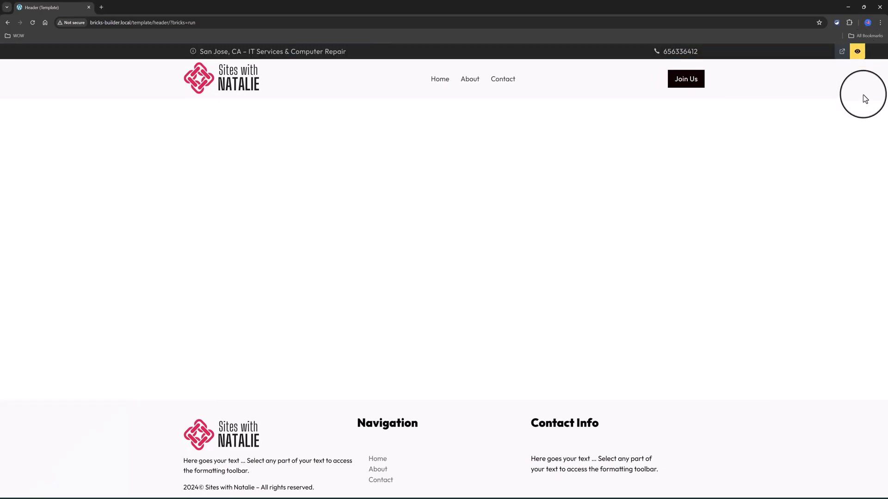
pyautogui.click(842, 53)
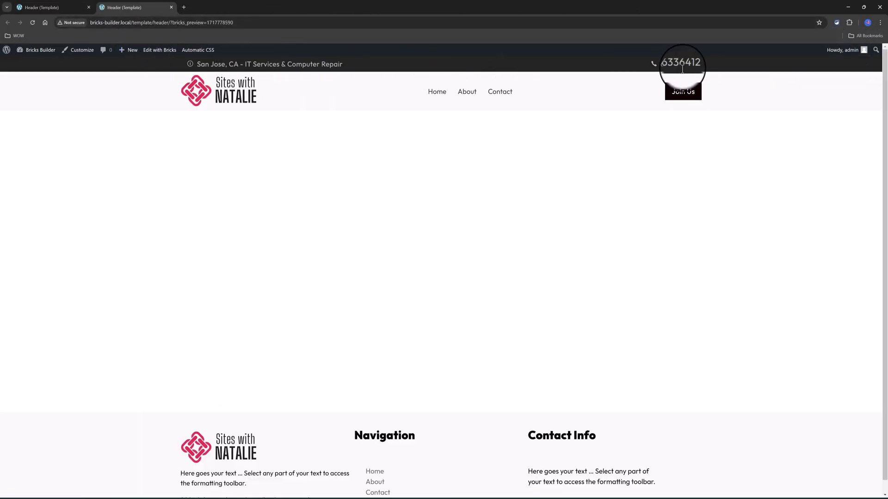
pyautogui.hotkey('ctrl', 'w')
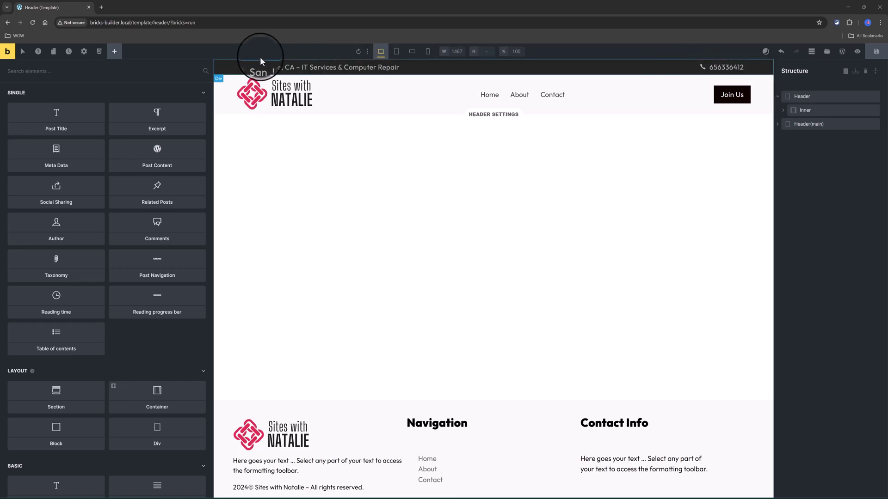
# Change Company Mobile to 999999999 in Company Details, update, and view the site header.
pyautogui.click(7, 53)
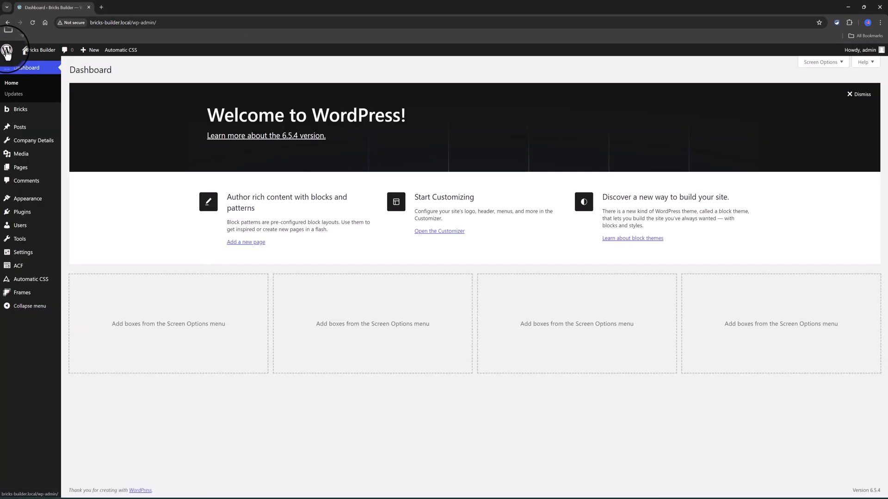
pyautogui.click(39, 143)
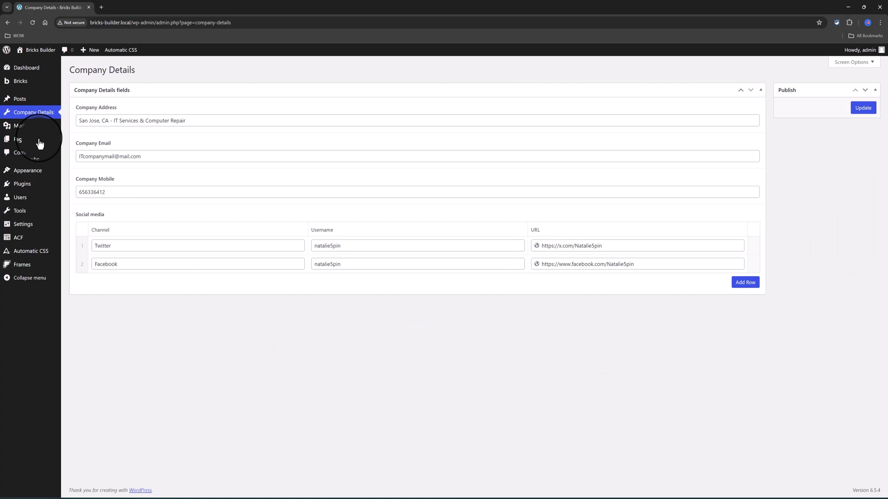
pyautogui.moveTo(110, 192); pyautogui.dragTo(61, 190)
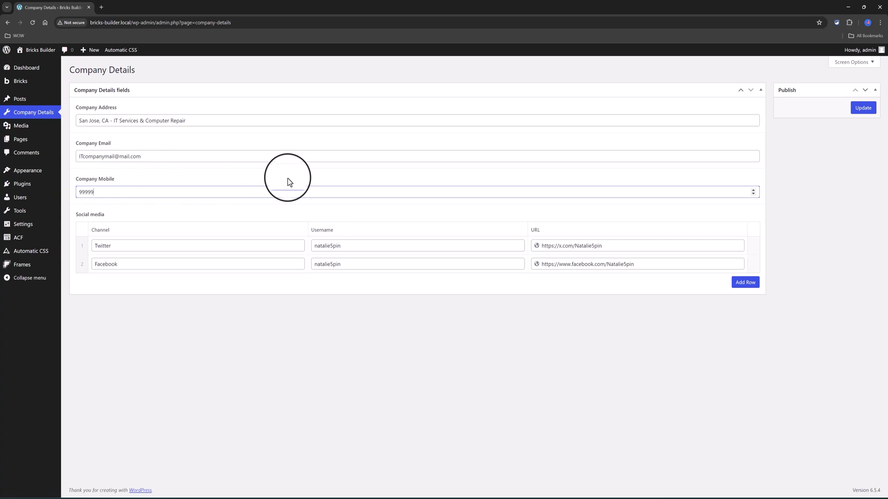
pyautogui.write('999999999')
pyautogui.click(862, 108)
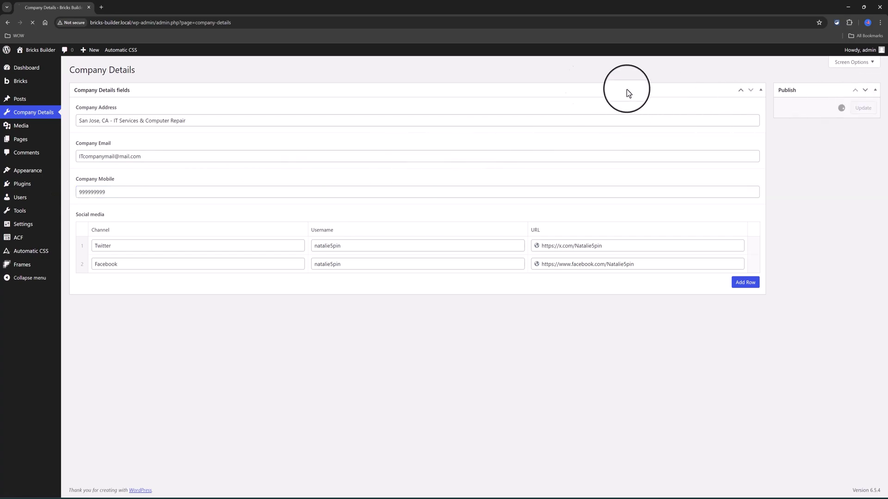
pyautogui.moveTo(46, 70)
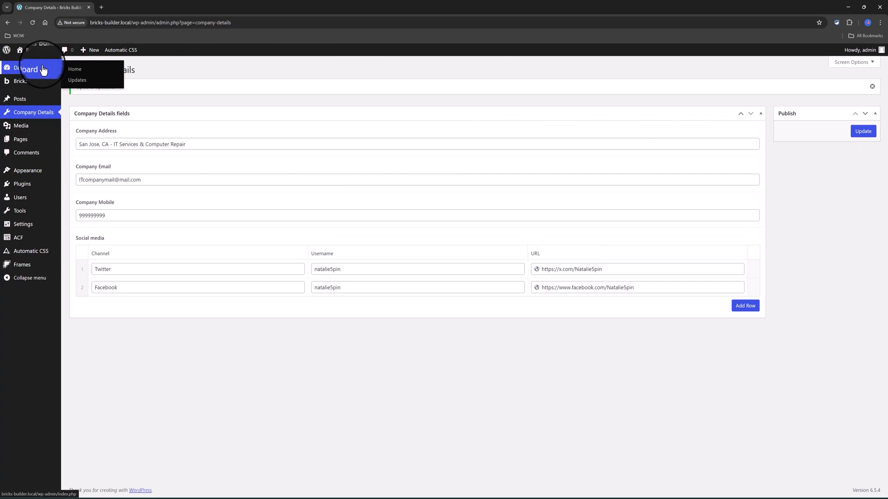
pyautogui.click(32, 50)
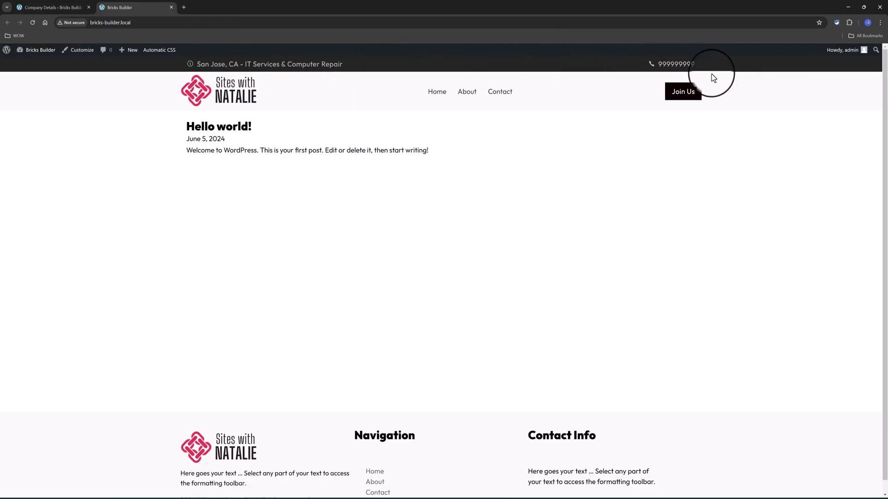
# Open the Footer template from Bricks Templates in the Bricks builder.
pyautogui.hotkey('ctrl', 'Tab')
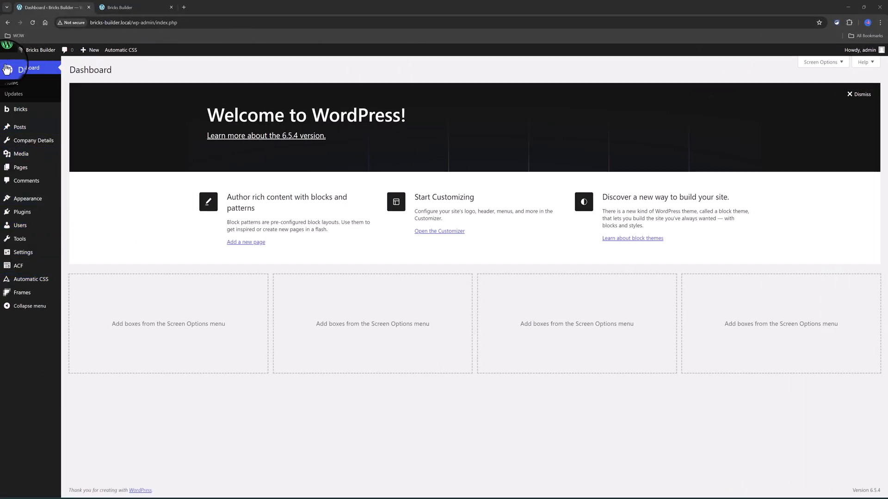
pyautogui.moveTo(20, 109)
pyautogui.click(79, 124)
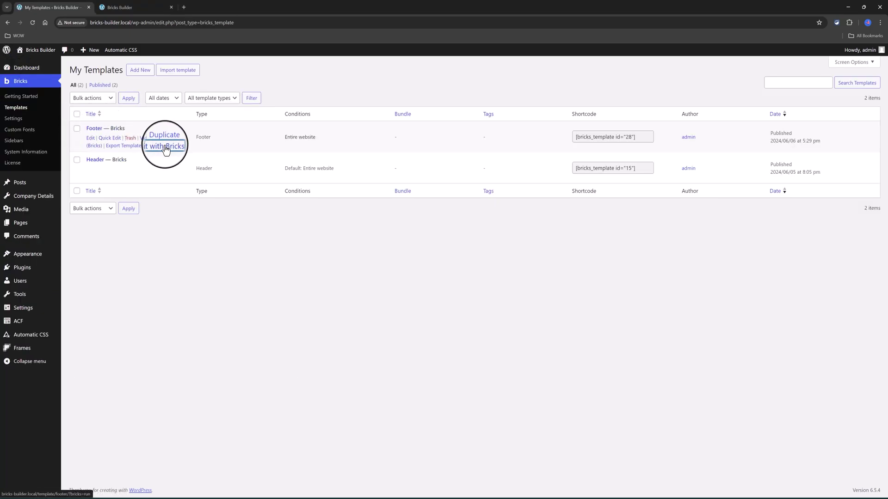
pyautogui.click(165, 147)
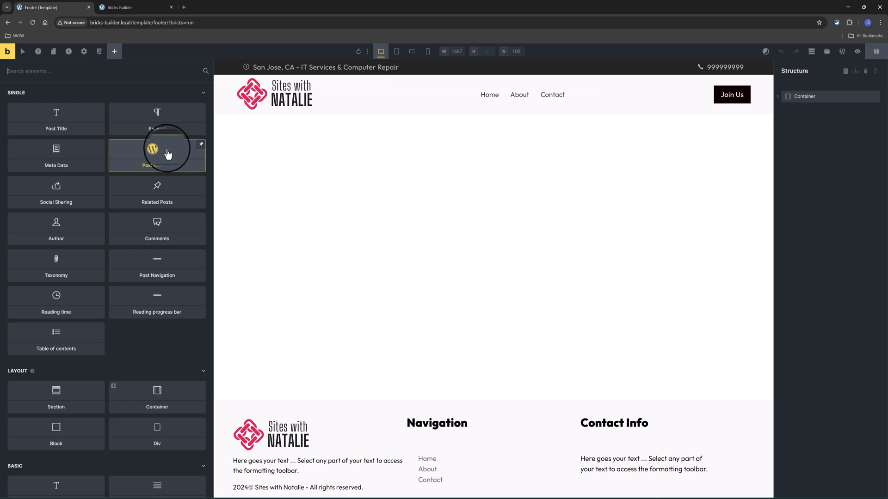
# Replace the footer Contact Info placeholder text with the ACF Company Email dynamic tag.
pyautogui.moveTo(168, 155); pyautogui.dragTo(818, 180)
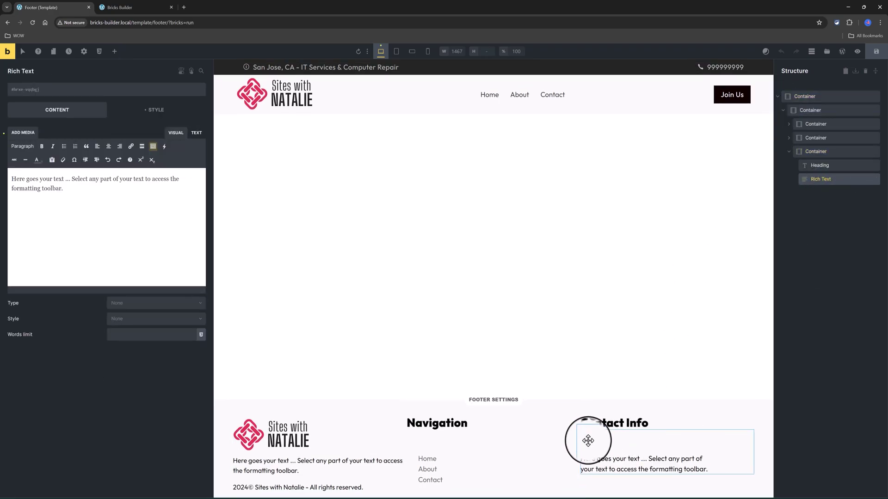
pyautogui.tripleClick(7, 177)
pyautogui.press('BackSpace')
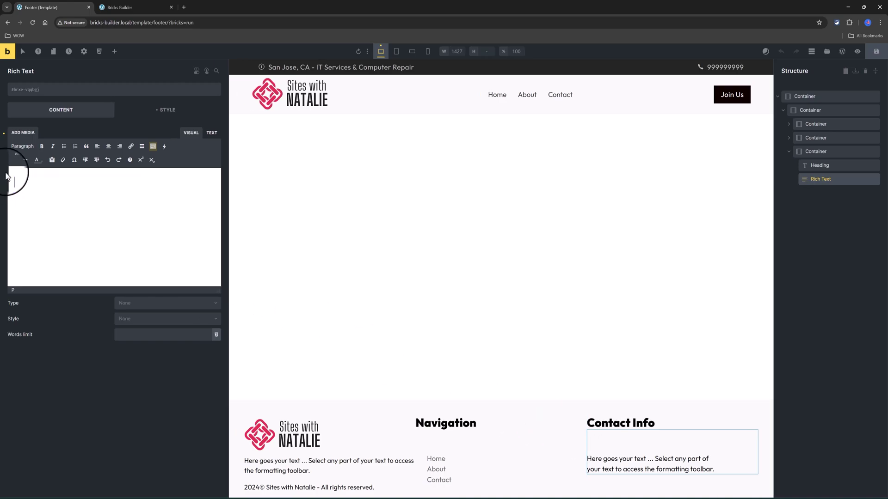
pyautogui.click(164, 146)
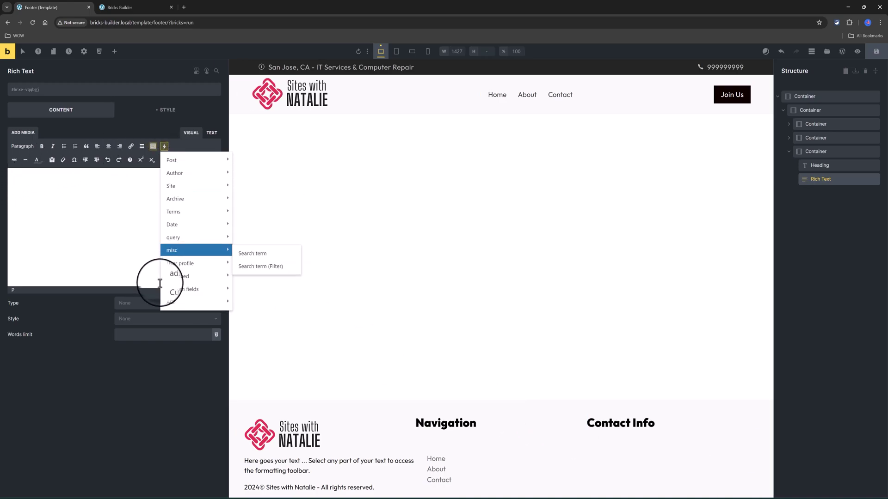
pyautogui.moveTo(199, 302)
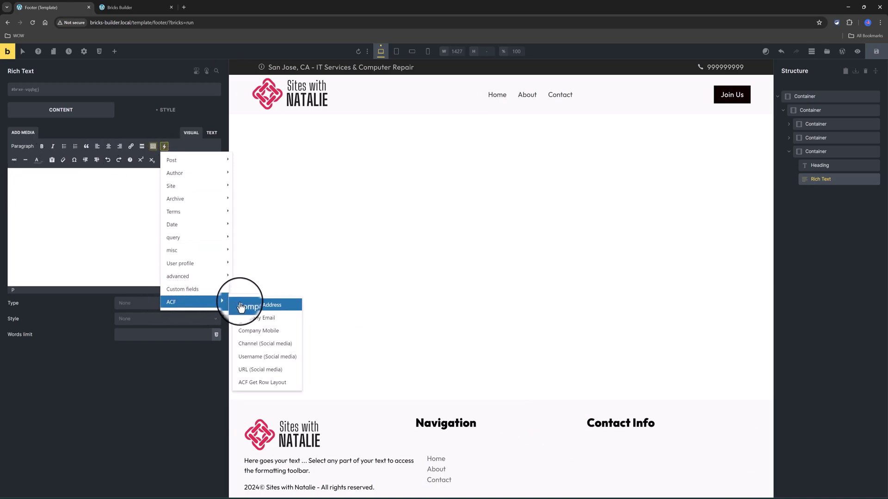
pyautogui.click(261, 319)
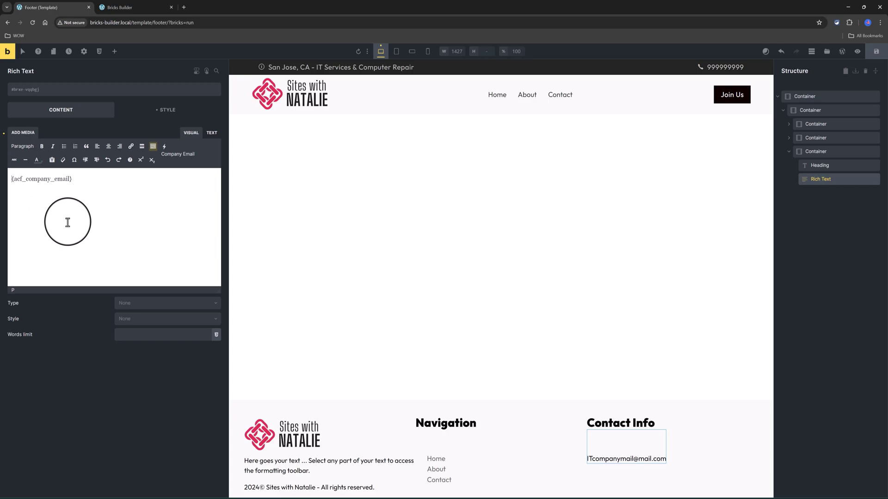
# Add the 'Email:' label in front of the company email tag and deselect the element.
pyautogui.write('Email:')
pyautogui.click(94, 177)
pyautogui.moveTo(94, 178); pyautogui.dragTo(34, 179)
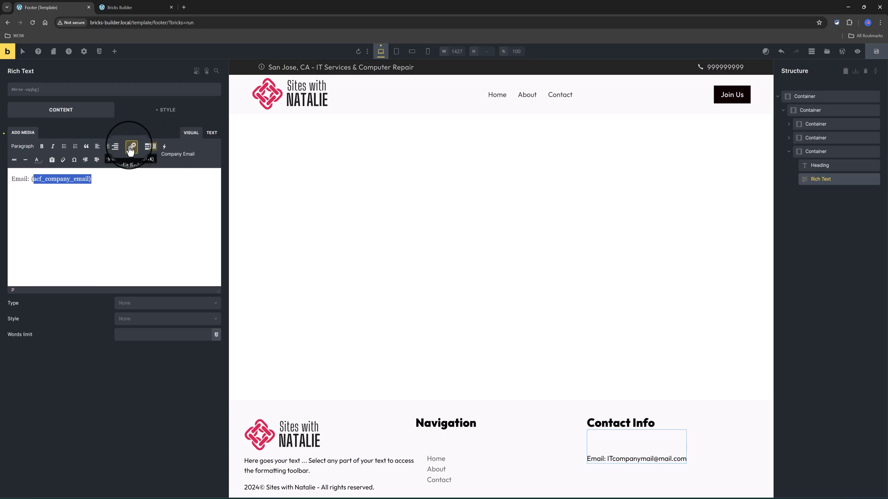
pyautogui.click(106, 181)
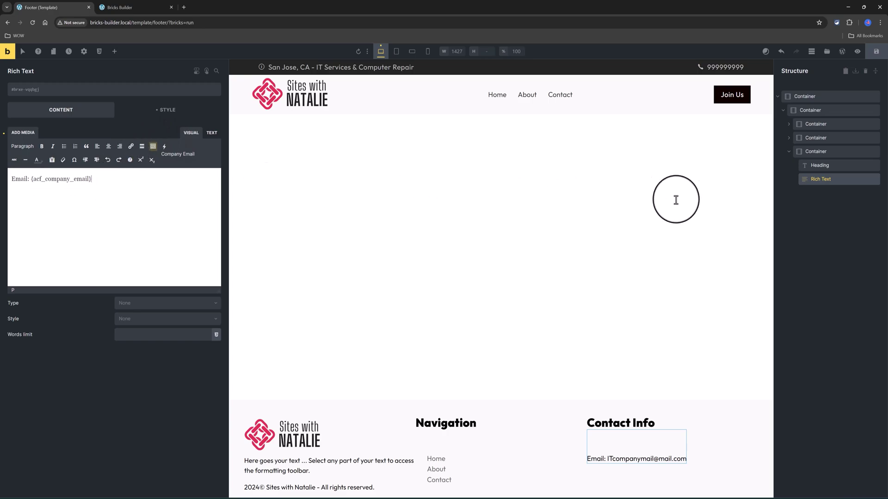
pyautogui.click(859, 204)
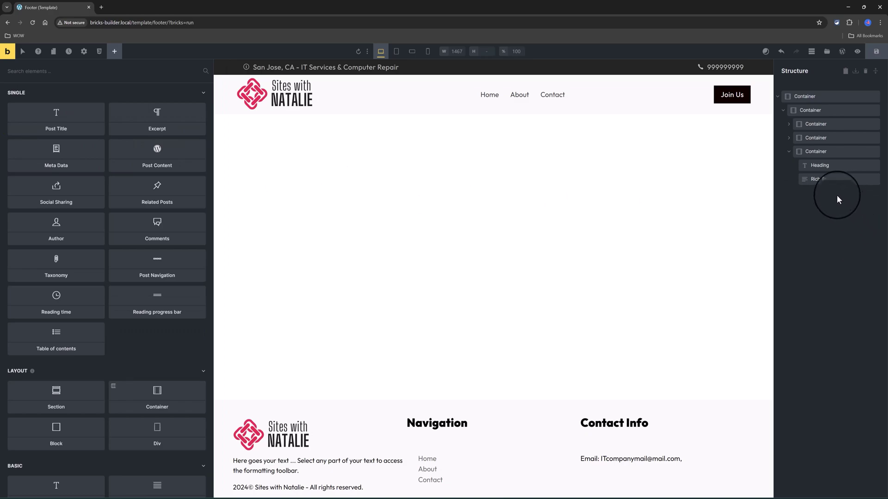
# Add a Div below the footer Rich Text and place a Heading inside it.
pyautogui.click(830, 179)
pyautogui.click(155, 434)
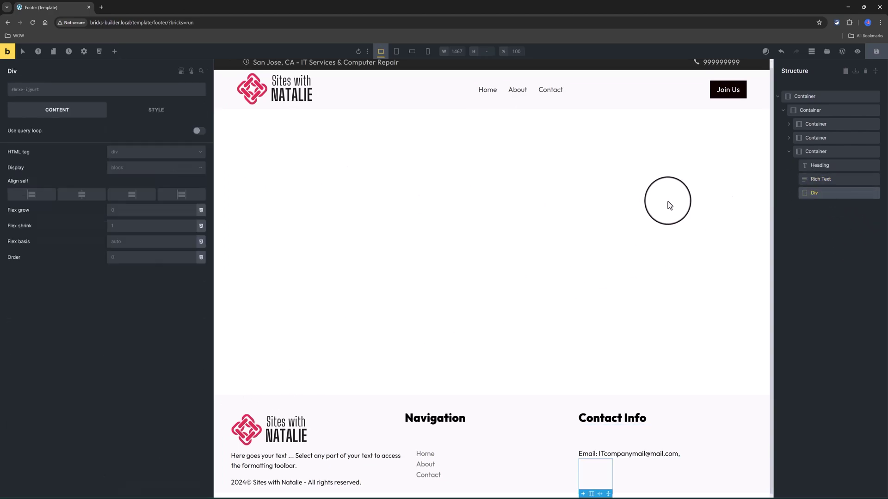
pyautogui.click(113, 53)
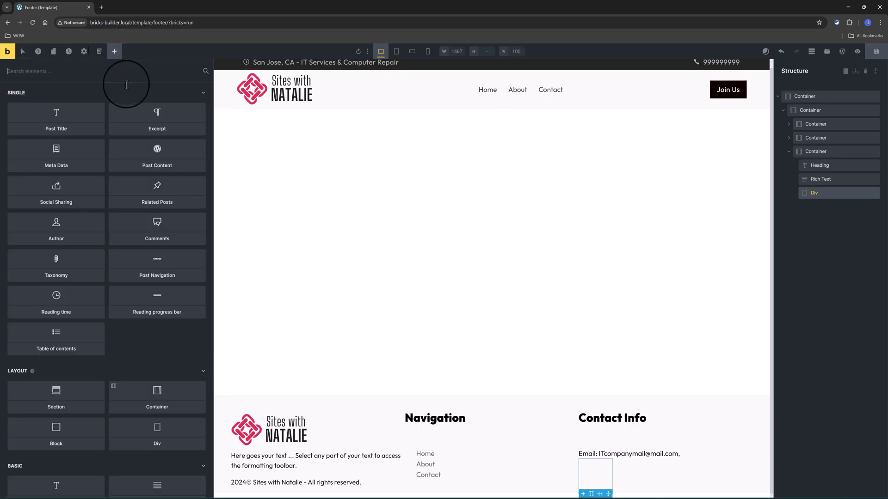
pyautogui.scroll(-2, 35, 423)
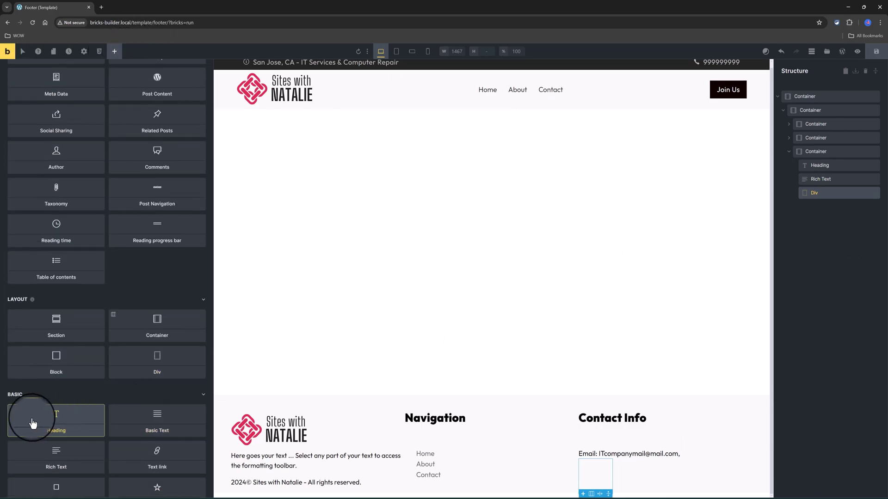
pyautogui.click(35, 423)
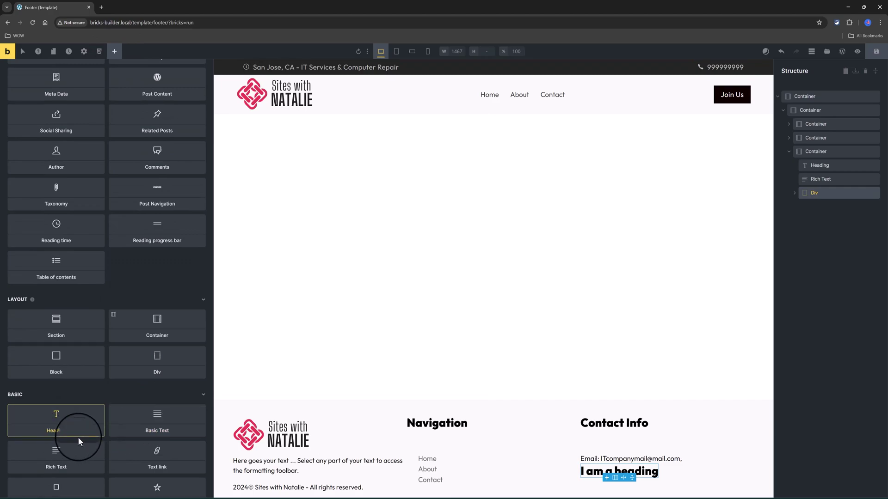
# Set the heading text to the {acf_social_media_channel} dynamic tag.
pyautogui.click(840, 206)
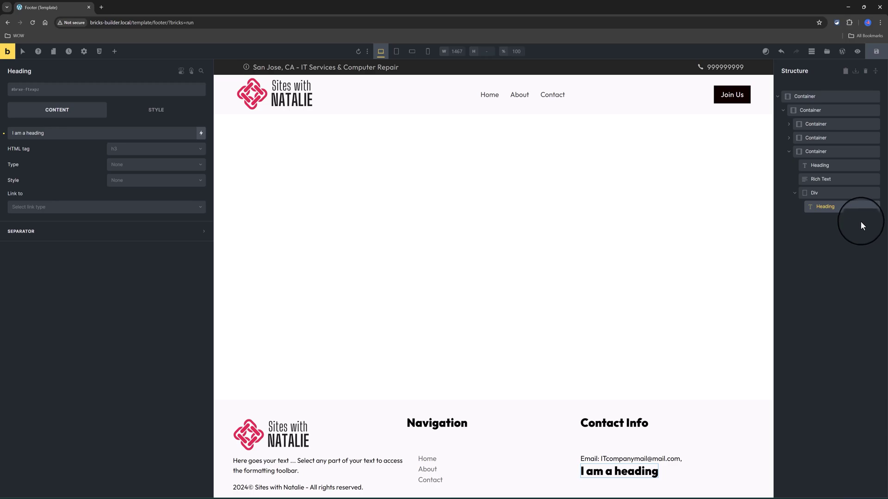
pyautogui.click(201, 133)
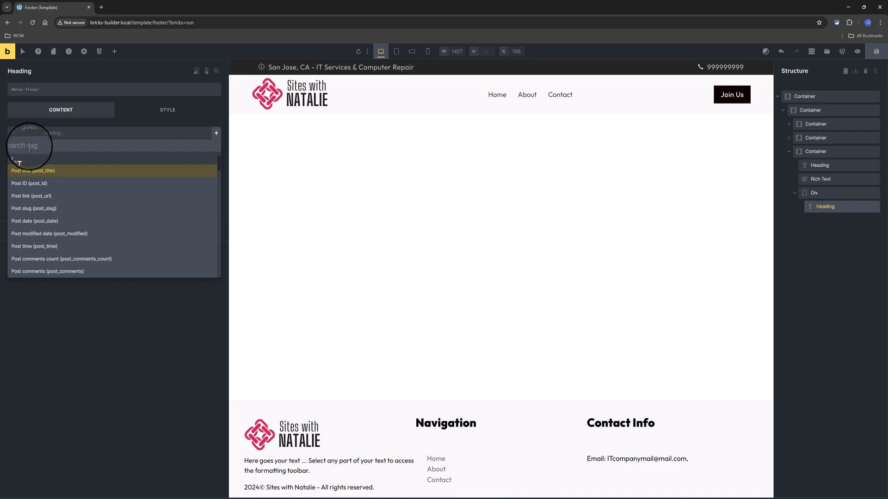
pyautogui.write('acf')
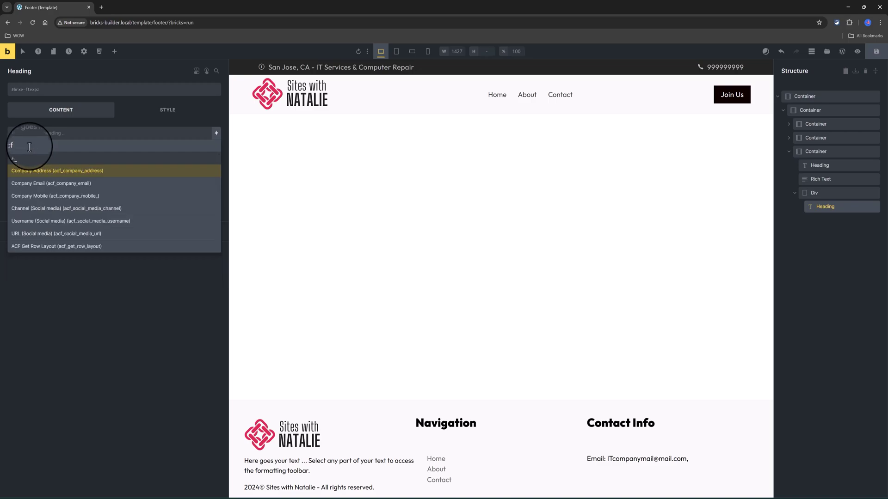
pyautogui.click(131, 209)
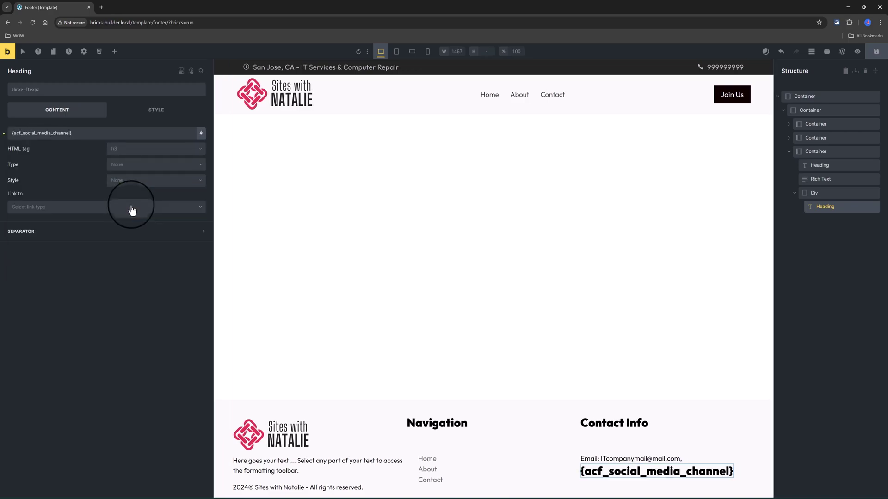
# Enable a query loop on the div with type ACF Repeater: Social media.
pyautogui.click(809, 193)
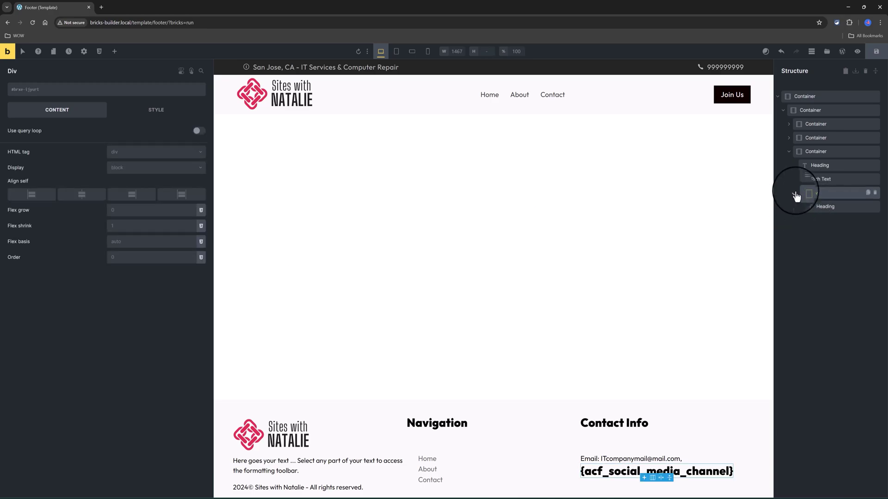
pyautogui.click(199, 133)
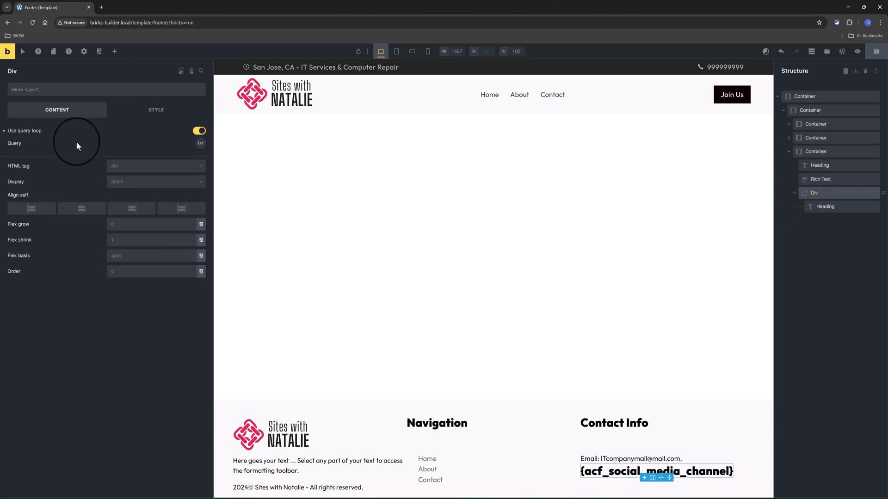
pyautogui.click(200, 144)
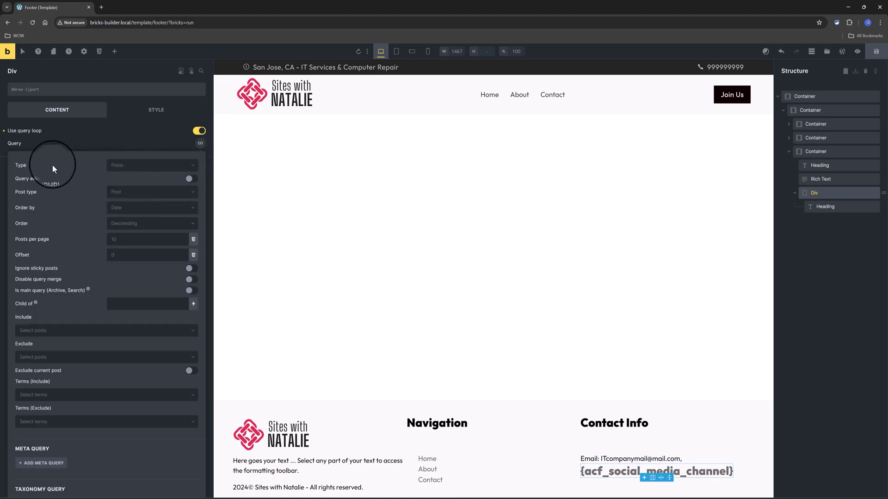
pyautogui.click(138, 167)
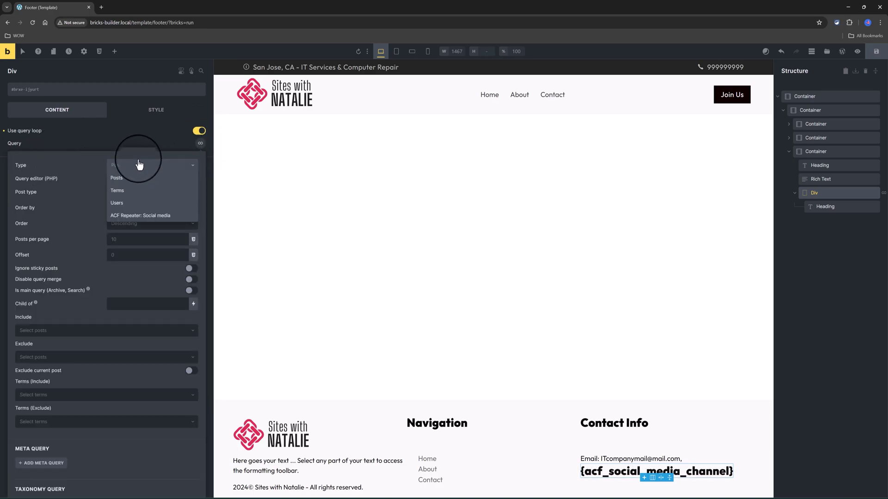
pyautogui.click(152, 216)
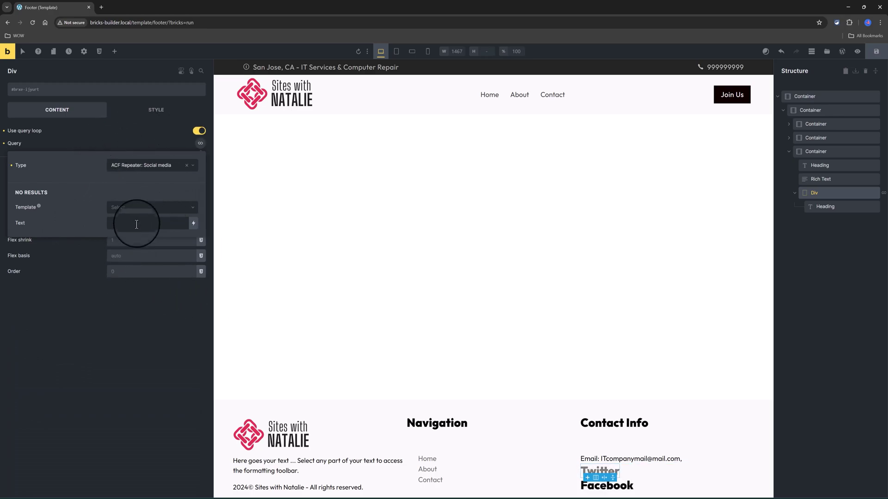
# Set the looped heading's HTML tag to a custom 'p' tag.
pyautogui.click(850, 208)
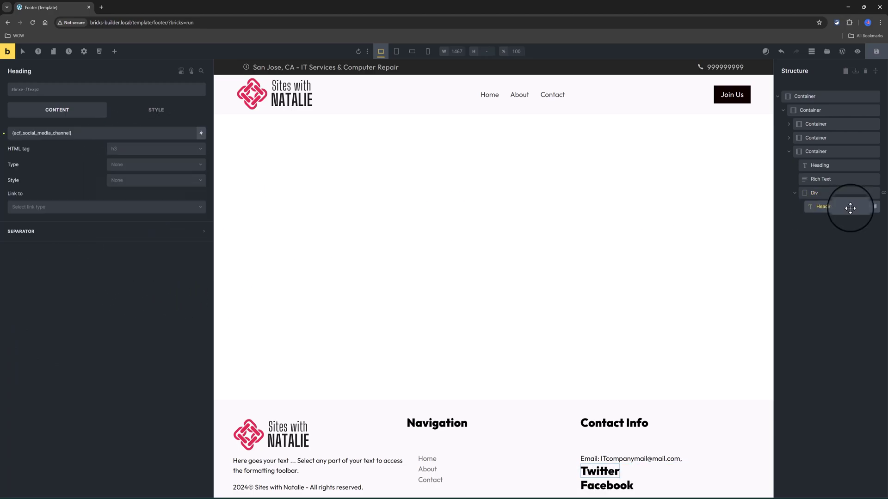
pyautogui.click(152, 148)
pyautogui.click(127, 238)
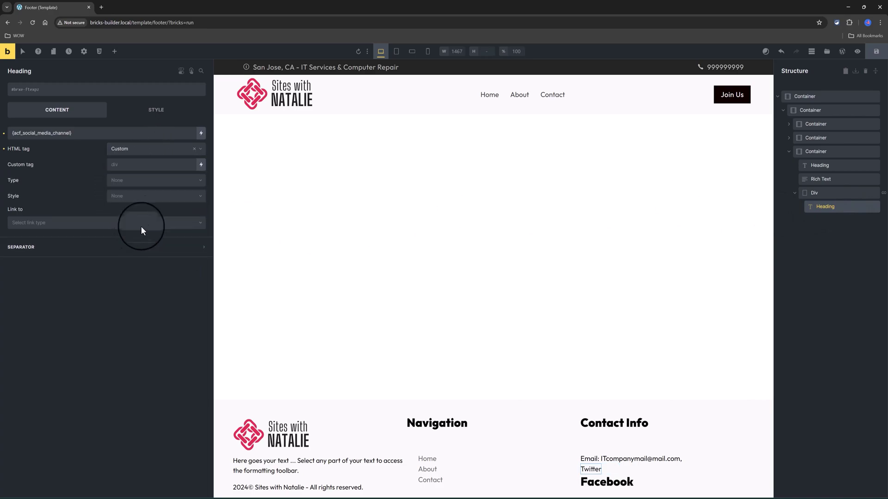
pyautogui.click(136, 164)
pyautogui.write('p')
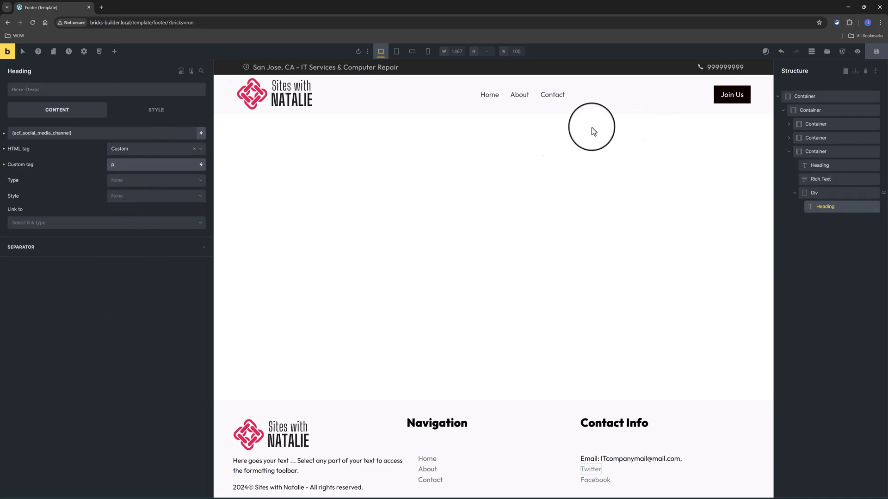
pyautogui.click(168, 116)
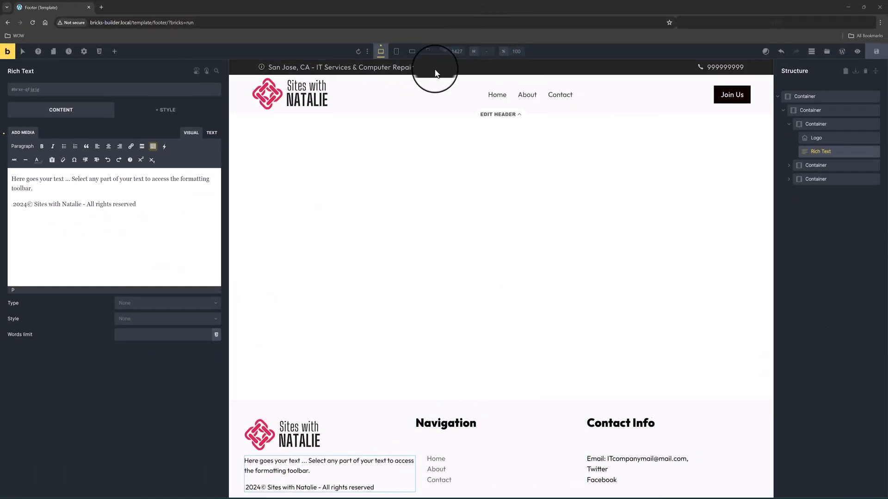
pyautogui.click(428, 53)
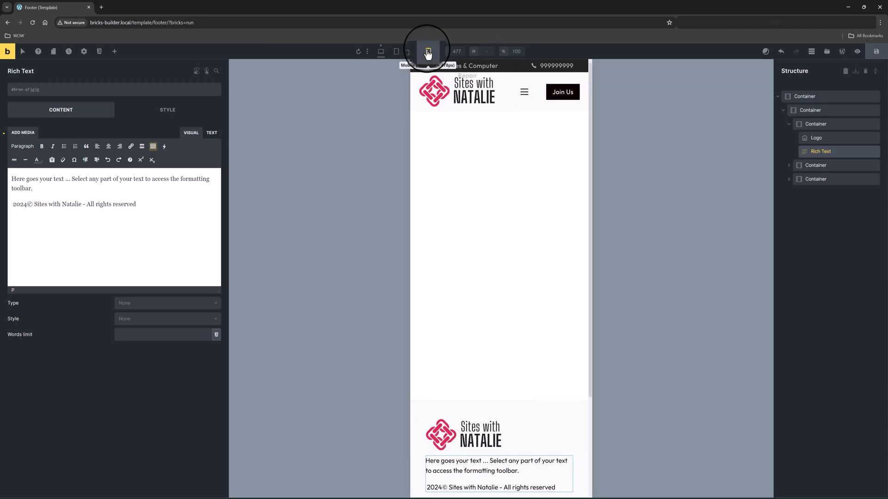
pyautogui.scroll(-2, 556, 177)
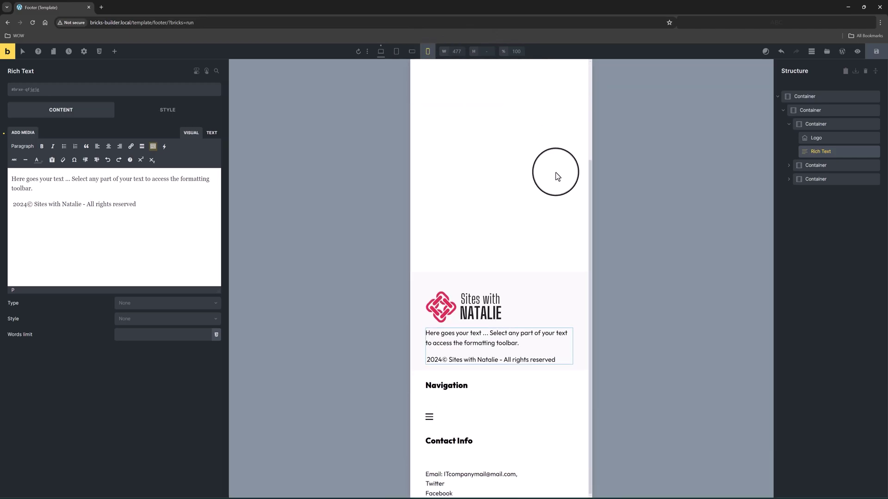
pyautogui.scroll(3, 554, 171)
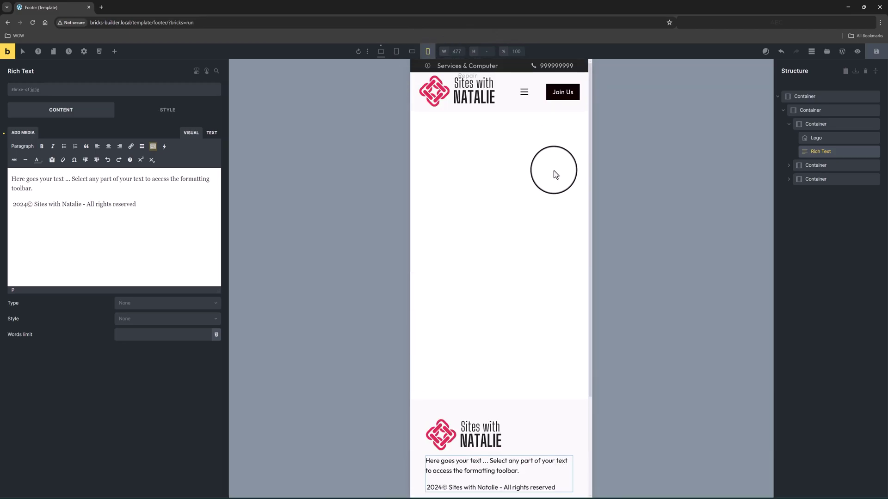
pyautogui.click(380, 52)
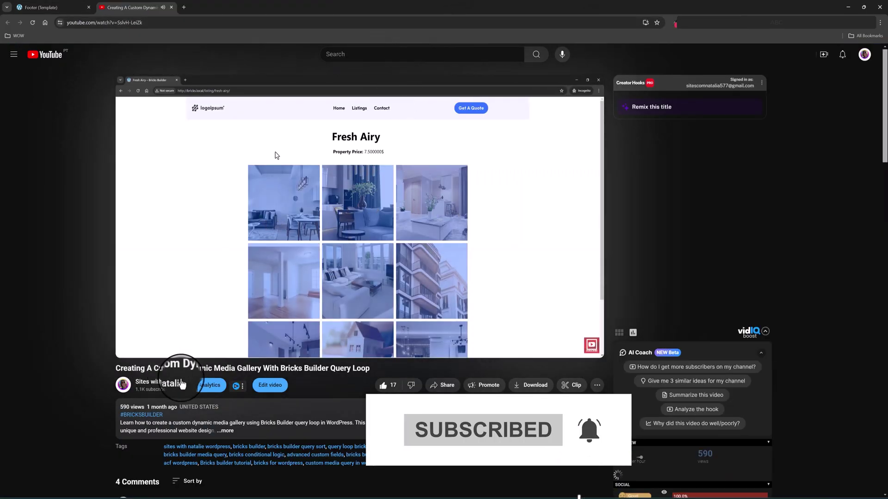
# Mute the playing YouTube query loop video.
pyautogui.click(163, 350)
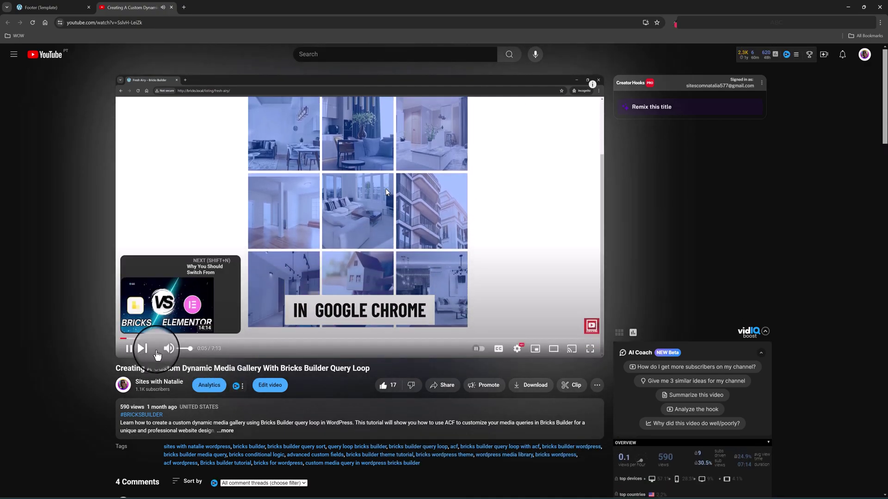